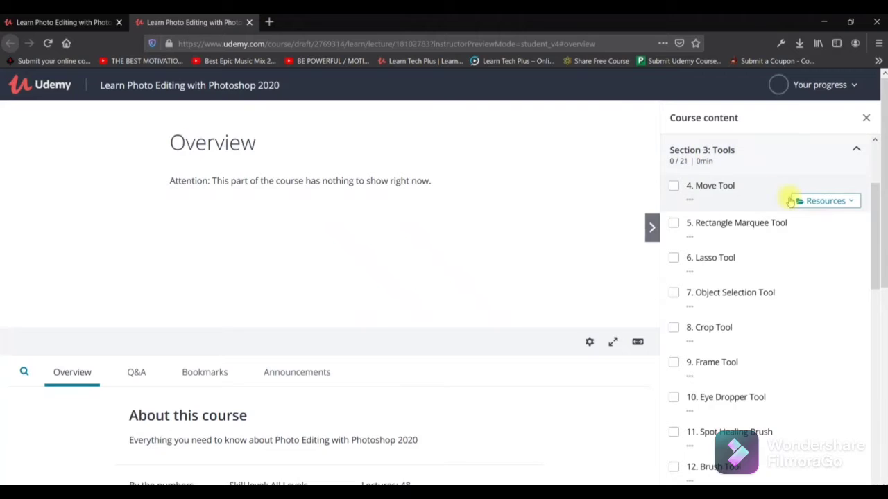
- Save Profile-Picture.jpg from the resources of the Move Tool lecture to the computer
{"action": "left_click", "coordinate": [818, 208]}
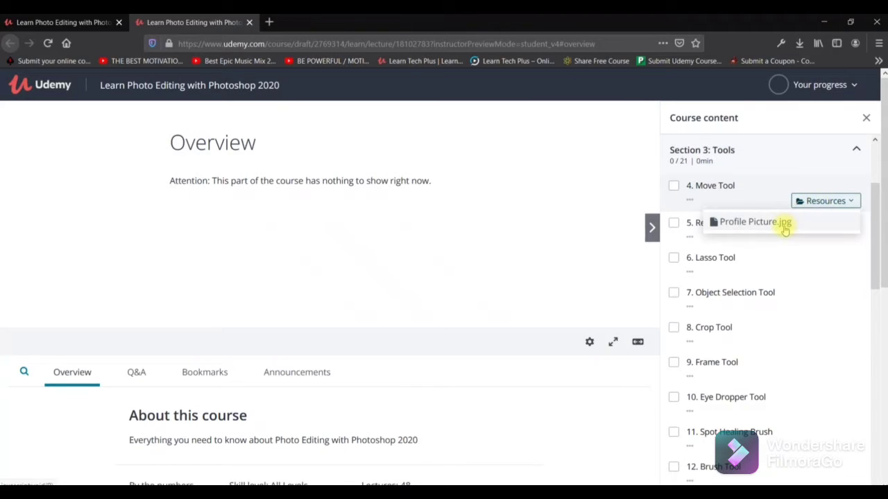
{"action": "left_click", "coordinate": [784, 224]}
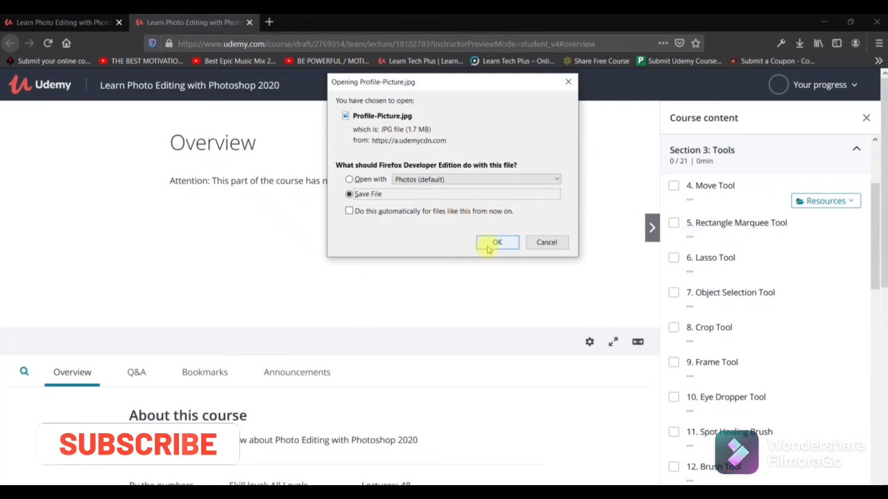
{"action": "left_click", "coordinate": [489, 243]}
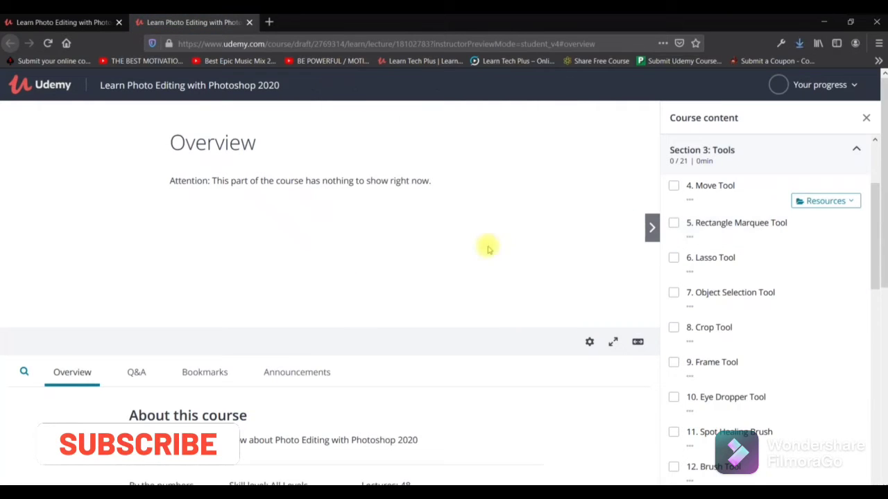
- Show the downloaded Profile-Picture file in a maximized Downloads folder and open it with Adobe Photoshop 2020
{"action": "left_click", "coordinate": [799, 43]}
{"action": "left_click", "coordinate": [793, 70]}
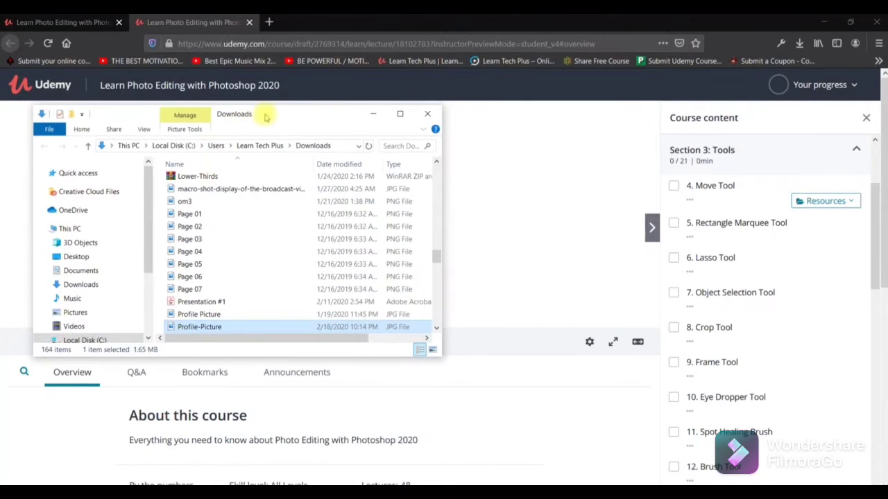
{"action": "double_click", "coordinate": [277, 114]}
{"action": "right_click", "coordinate": [198, 232]}
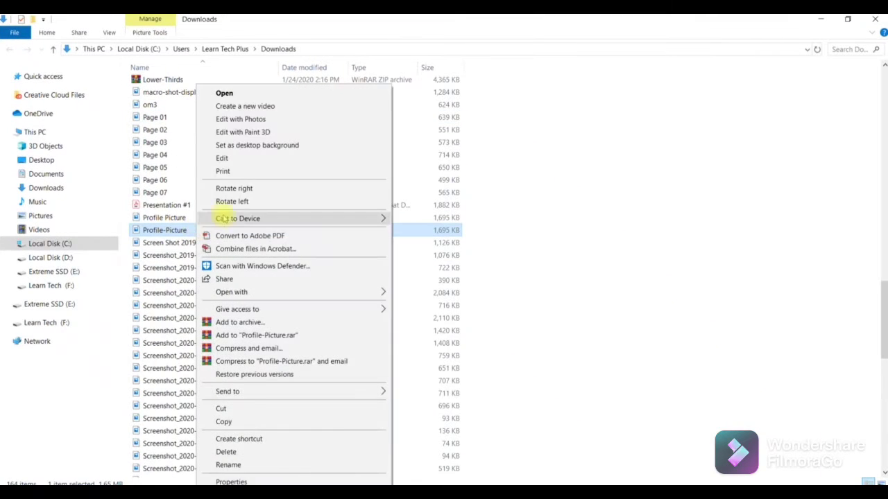
{"action": "mouse_move", "coordinate": [293, 294]}
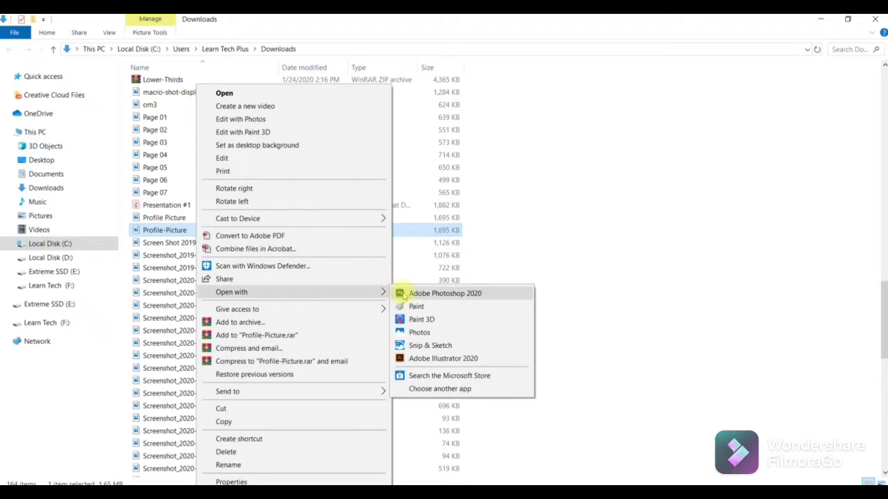
{"action": "left_click", "coordinate": [416, 292]}
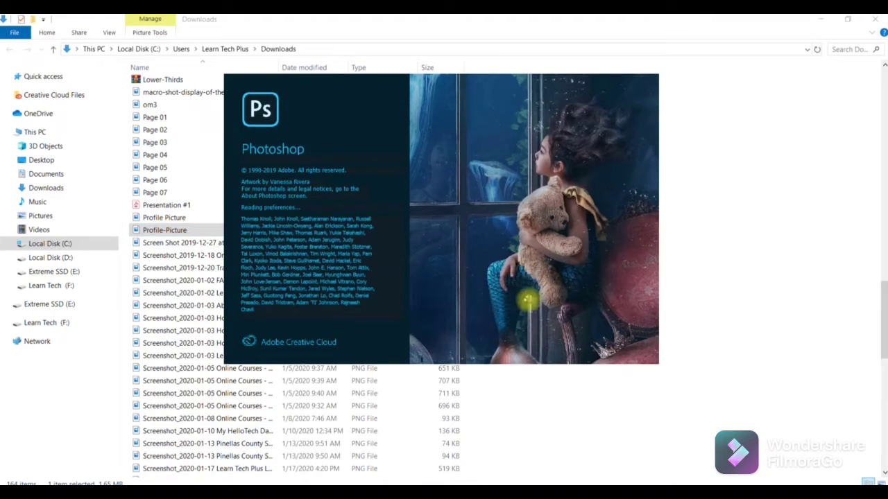
{"action": "left_click", "coordinate": [704, 287]}
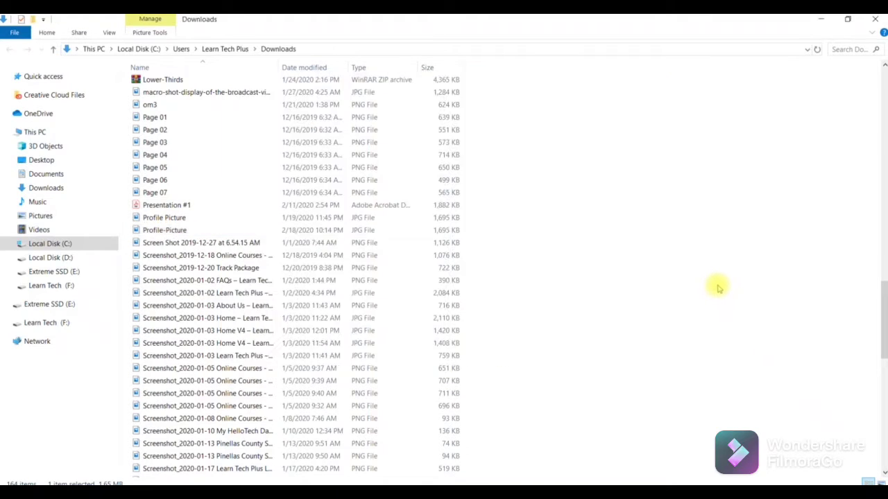
- Display the contents of the Downloads folder as extra large icons
{"action": "left_click", "coordinate": [179, 231]}
{"action": "right_click", "coordinate": [512, 221]}
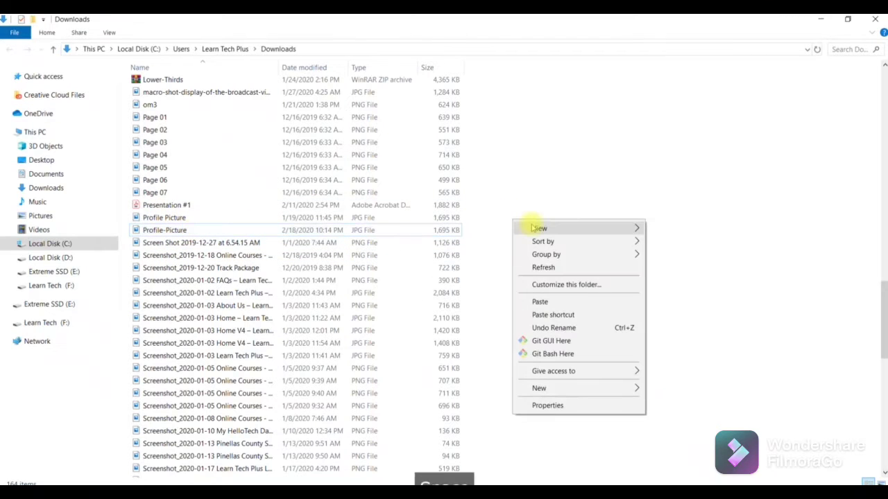
{"action": "mouse_move", "coordinate": [630, 229]}
{"action": "left_click", "coordinate": [673, 228]}
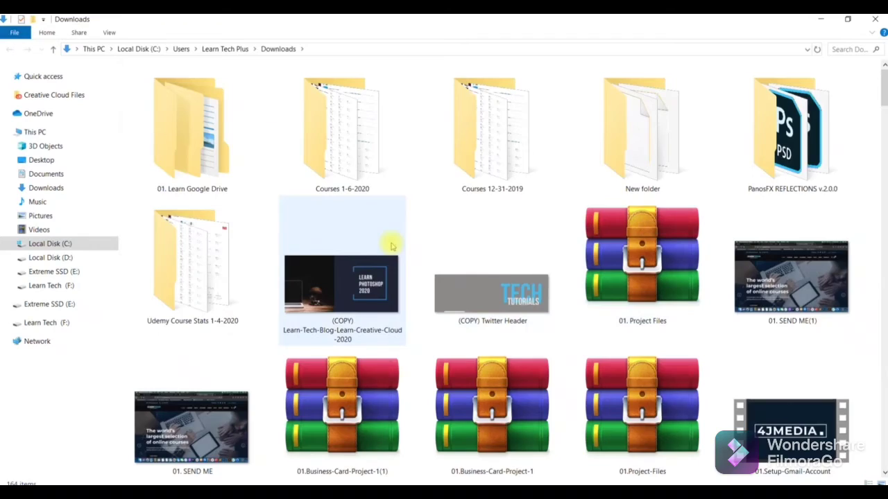
- Find the Profile-Picture file among the downloads and copy it
{"action": "scroll", "coordinate": [392, 246], "scroll_direction": "down", "scroll_amount": 15}
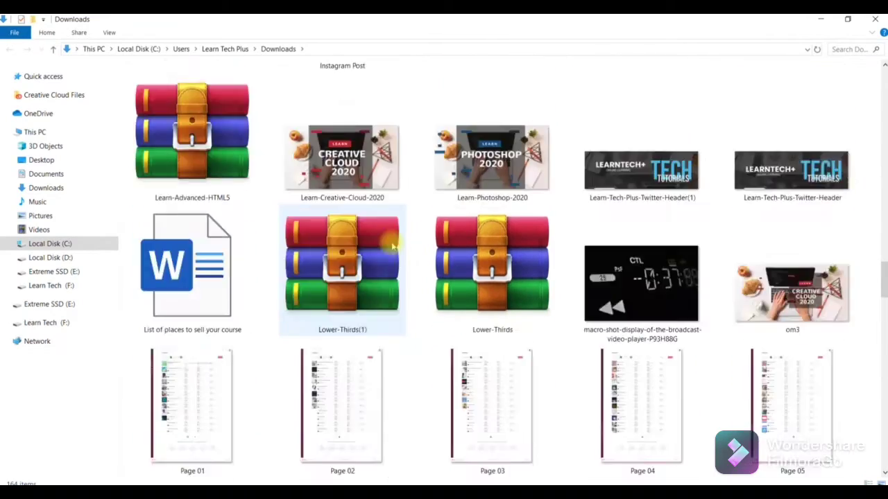
{"action": "scroll", "coordinate": [392, 247], "scroll_direction": "down", "scroll_amount": 7}
{"action": "scroll", "coordinate": [391, 246], "scroll_direction": "up", "scroll_amount": 2}
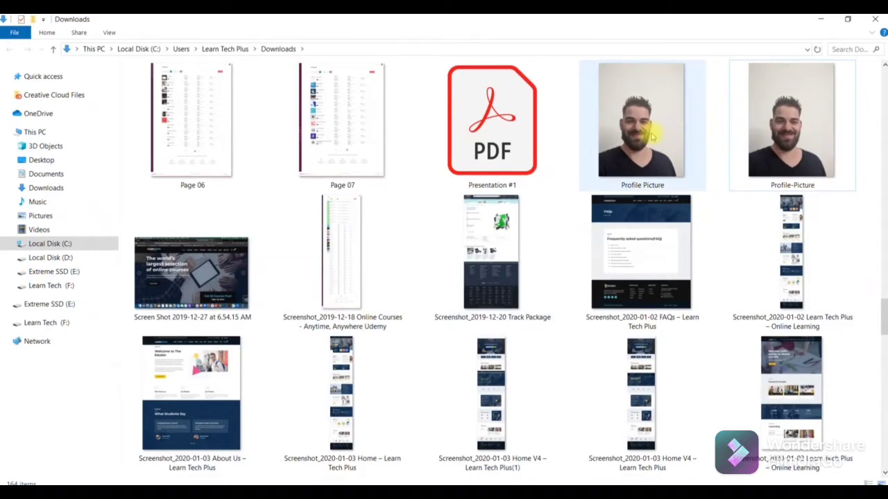
{"action": "left_click", "coordinate": [774, 128]}
{"action": "right_click", "coordinate": [792, 124]}
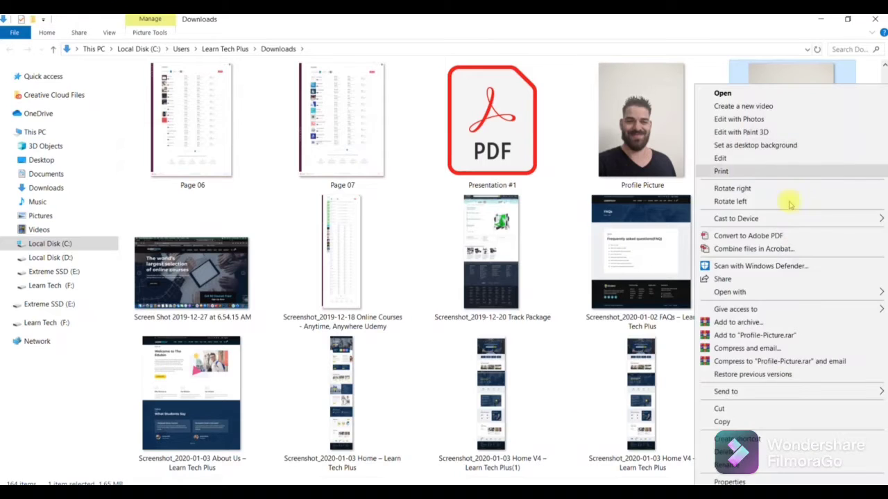
{"action": "left_click", "coordinate": [725, 421]}
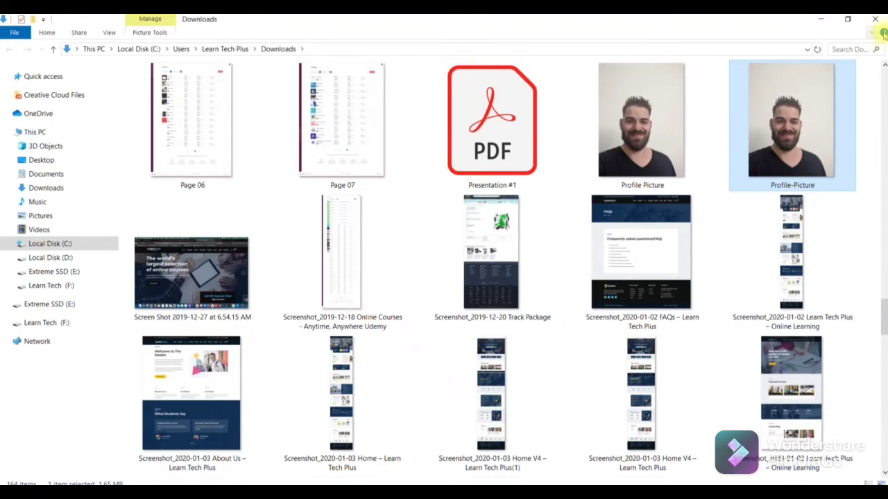
- Clear the open windows, paste Profile-Picture onto the desktop and place its icon in the desktop's upper-left corner
{"action": "left_click", "coordinate": [876, 19]}
{"action": "left_click", "coordinate": [833, 21]}
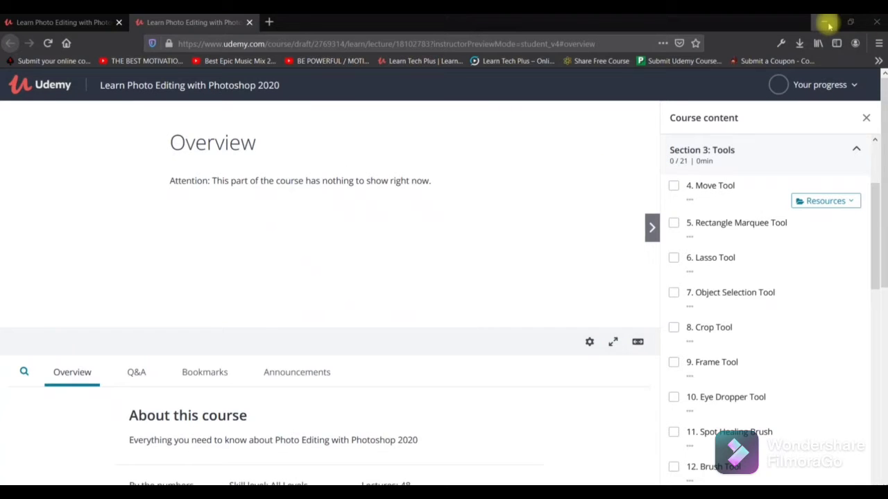
{"action": "left_click", "coordinate": [830, 26]}
{"action": "right_click", "coordinate": [227, 104]}
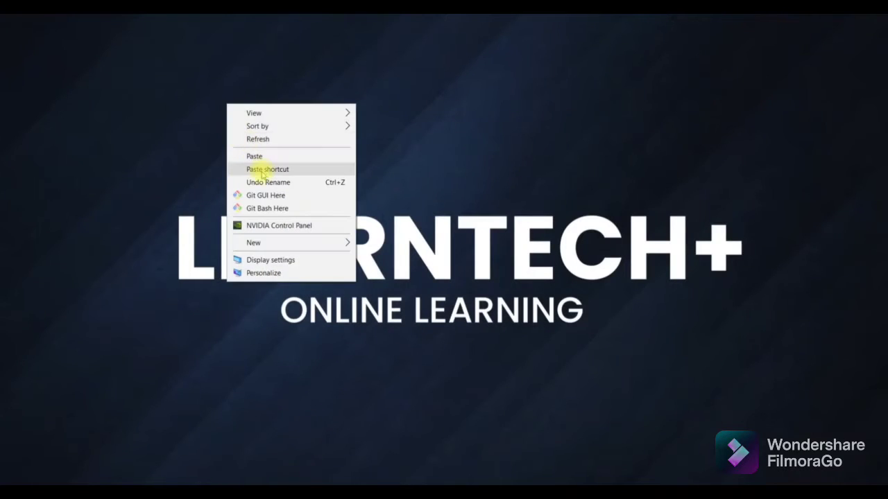
{"action": "left_click", "coordinate": [255, 156]}
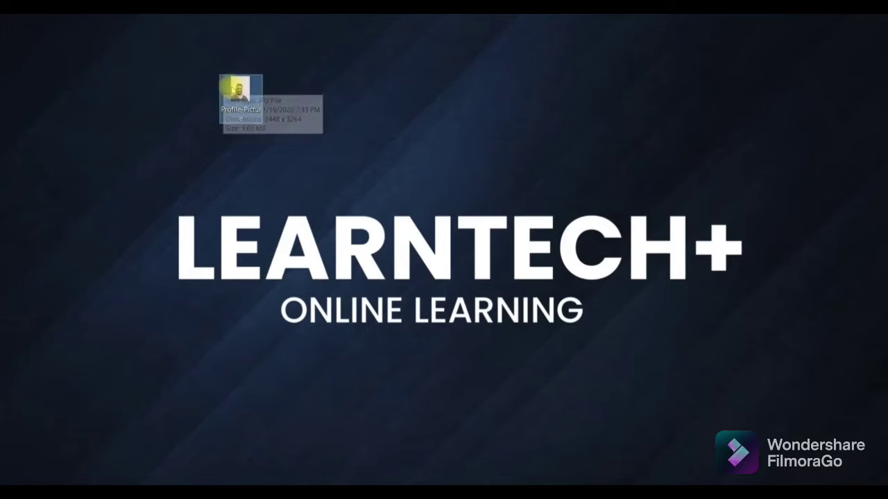
{"action": "left_click_drag", "start_coordinate": [234, 90], "coordinate": [32, 38]}
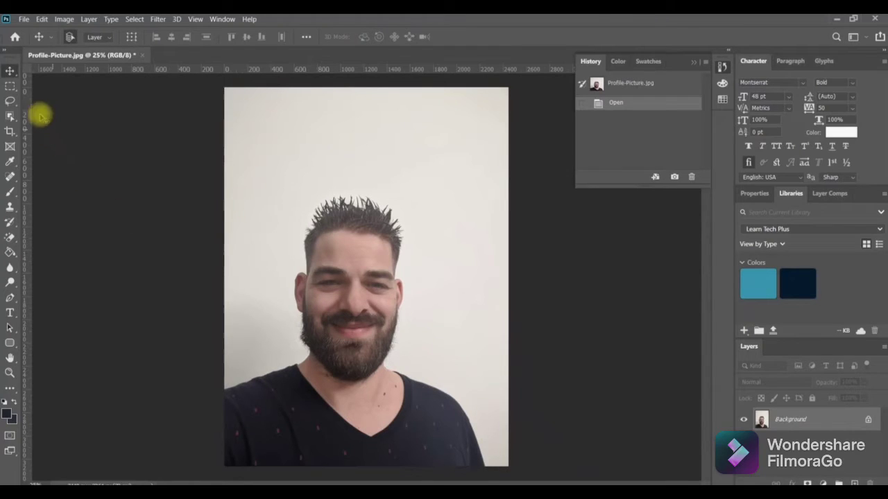
- Examine the tool variants grouped with the Move and Rectangular Marquee tools, and return to the Move tool
{"action": "right_click", "coordinate": [10, 74]}
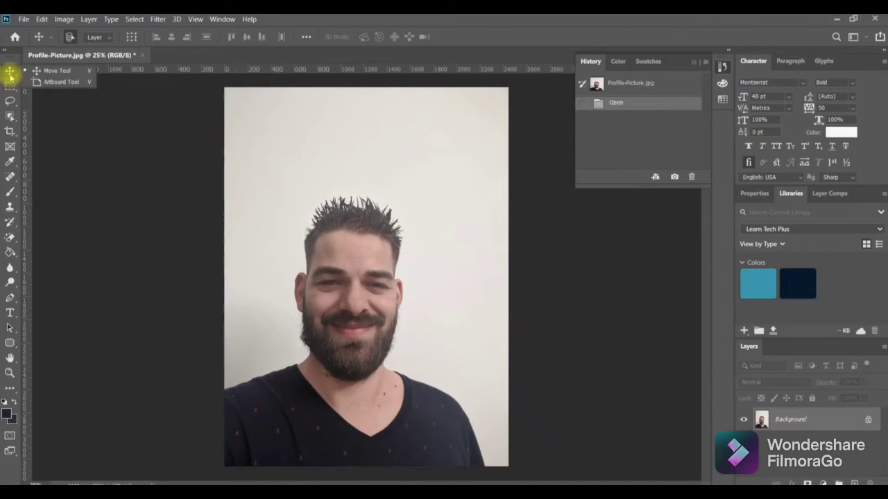
{"action": "left_click", "coordinate": [10, 74]}
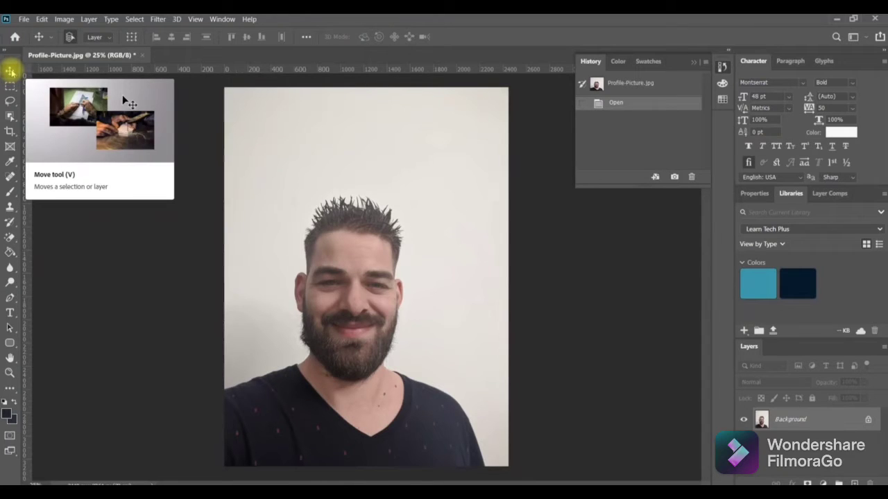
{"action": "right_click", "coordinate": [10, 73]}
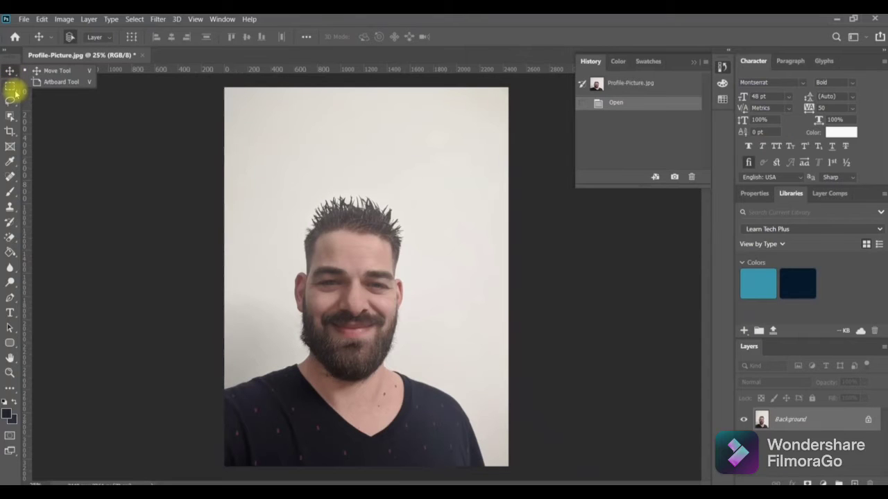
{"action": "left_click", "coordinate": [14, 90]}
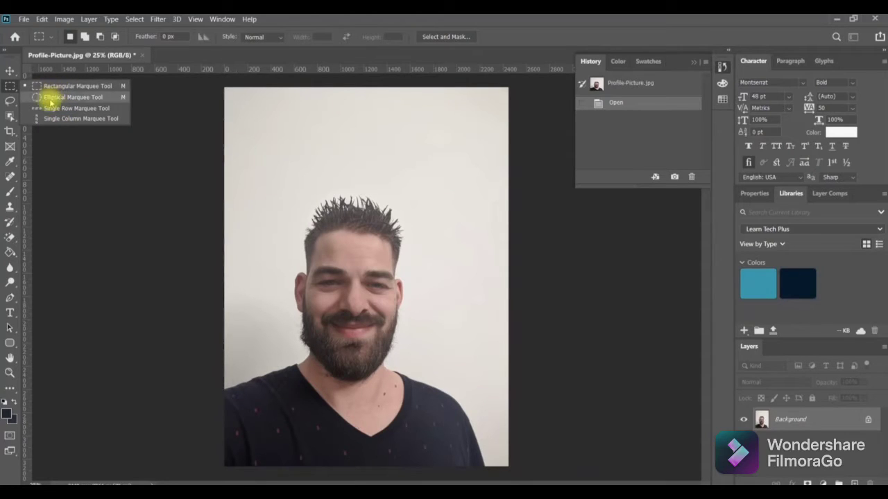
{"action": "left_click", "coordinate": [11, 91]}
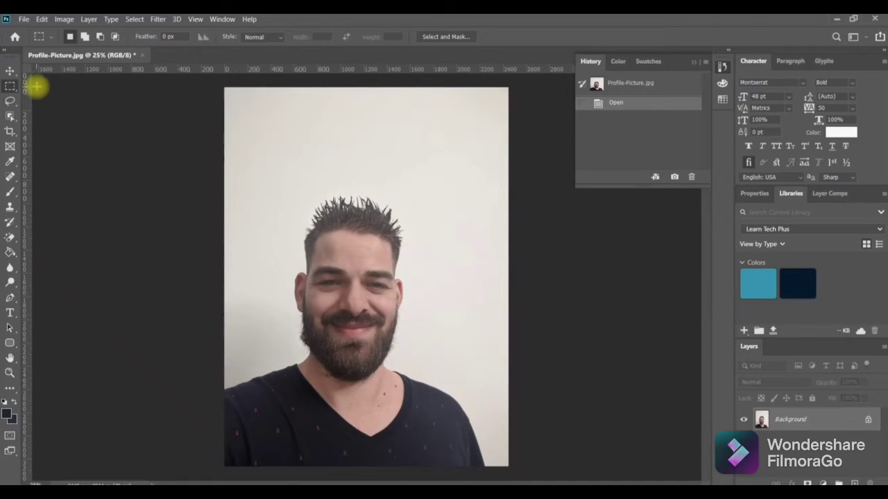
{"action": "left_click", "coordinate": [9, 69]}
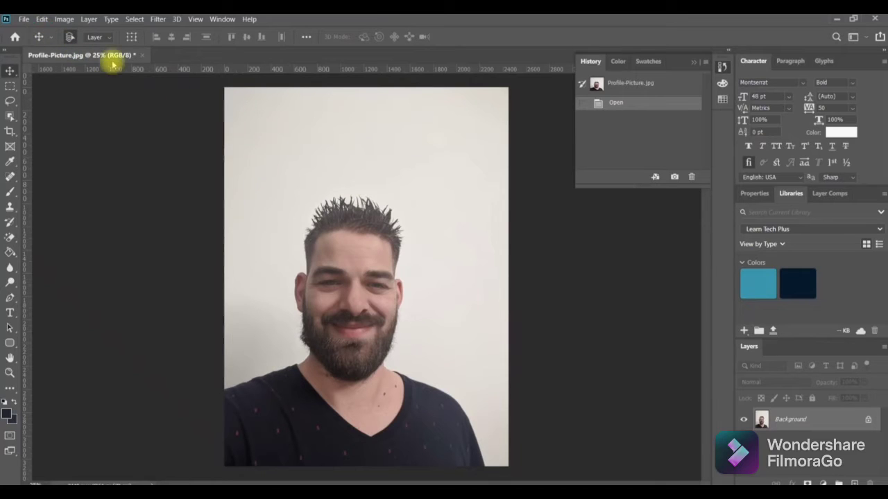
- Save the portrait on the computer's Desktop as Profile-Picture in Photoshop (PSD) format
{"action": "left_click", "coordinate": [23, 19]}
{"action": "left_click", "coordinate": [95, 151]}
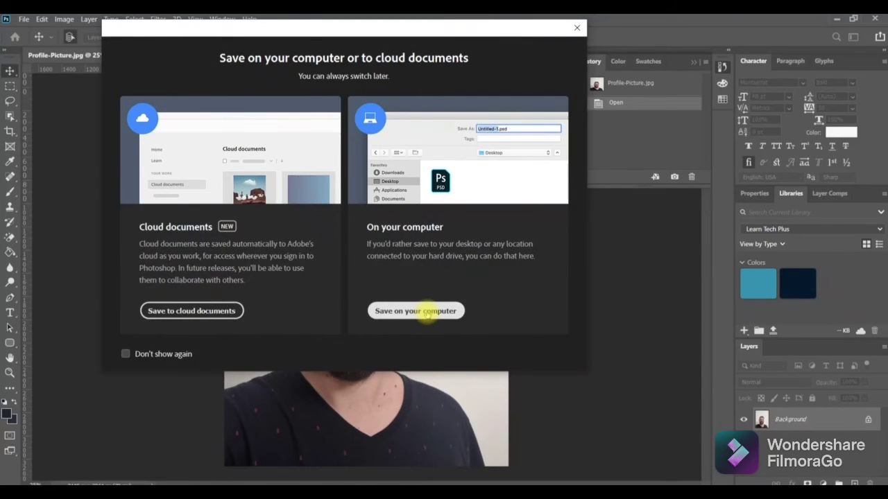
{"action": "left_click", "coordinate": [427, 311]}
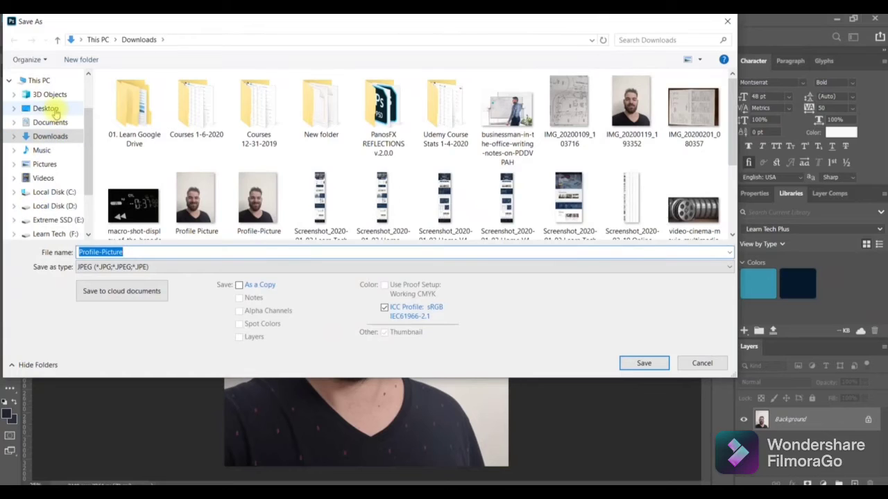
{"action": "left_click", "coordinate": [56, 111]}
{"action": "left_click", "coordinate": [163, 266]}
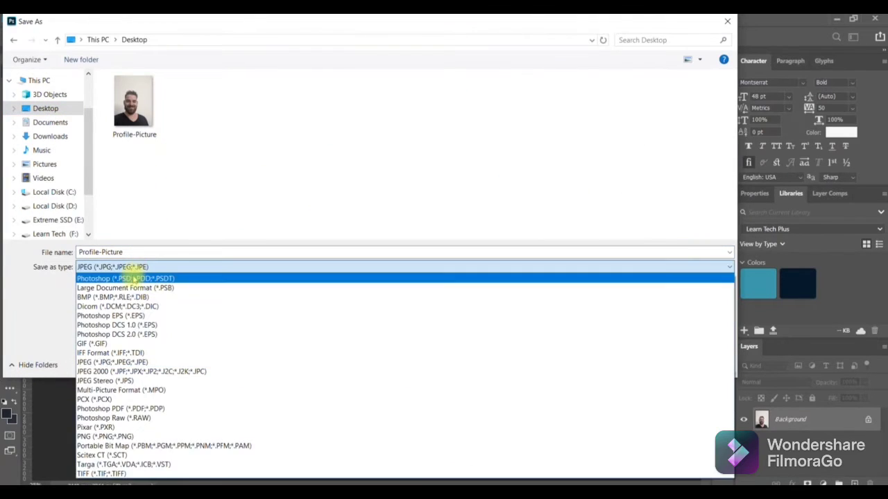
{"action": "left_click", "coordinate": [133, 278]}
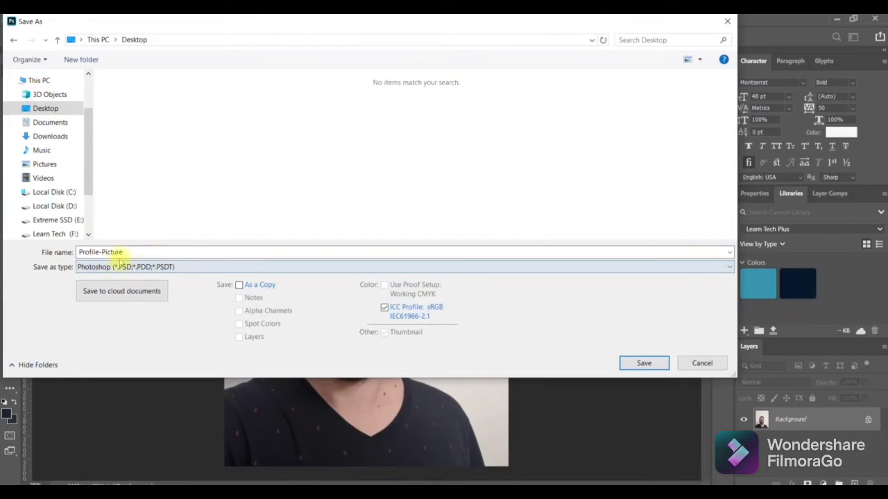
{"action": "left_click", "coordinate": [665, 367]}
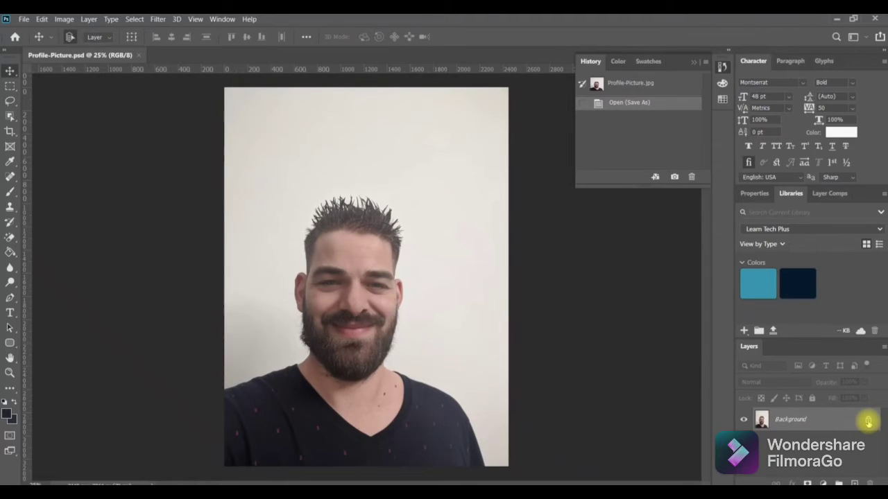
- Unlock the Background layer of the portrait so it becomes a regular layer
{"action": "left_click", "coordinate": [869, 422]}
{"action": "double_click", "coordinate": [869, 423]}
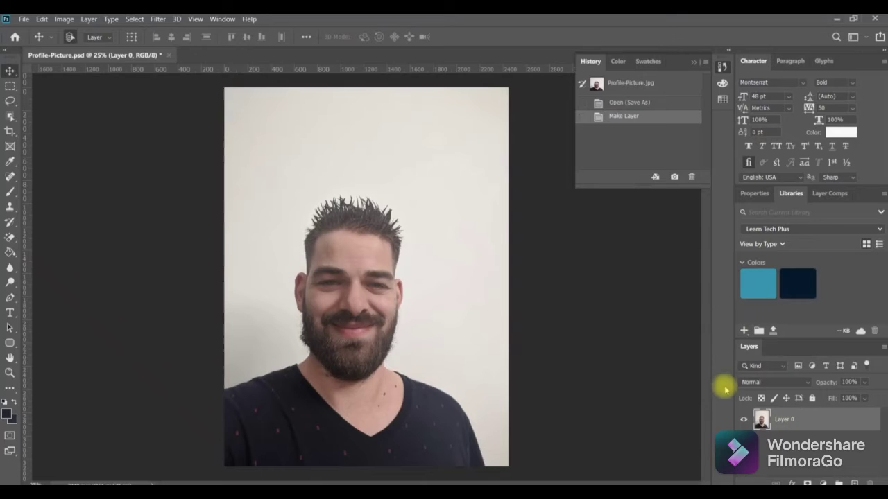
- Create a 1920 x 1080 px Web Large document with artboards turned off and close it again
{"action": "left_click", "coordinate": [25, 20]}
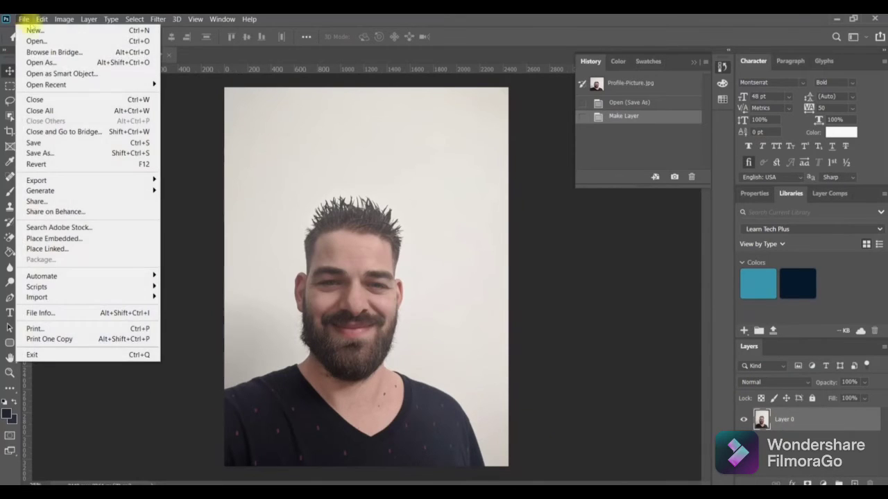
{"action": "left_click", "coordinate": [31, 29]}
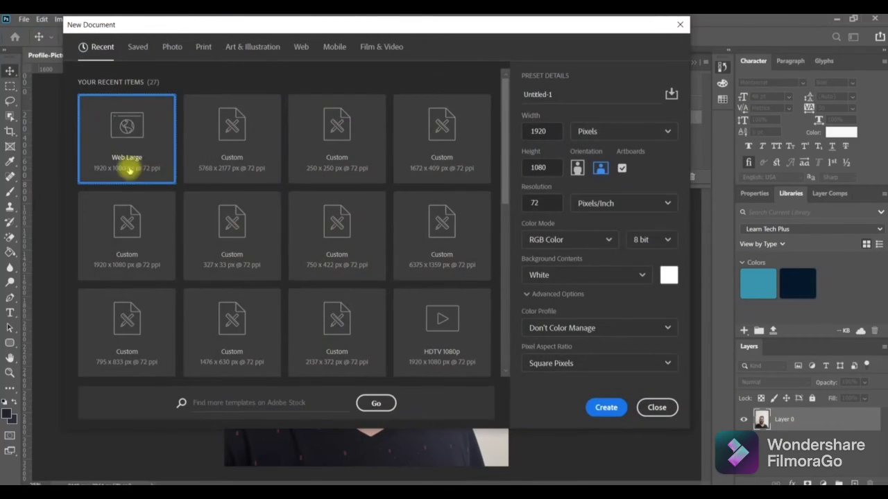
{"action": "left_click", "coordinate": [622, 168]}
{"action": "left_click", "coordinate": [613, 409]}
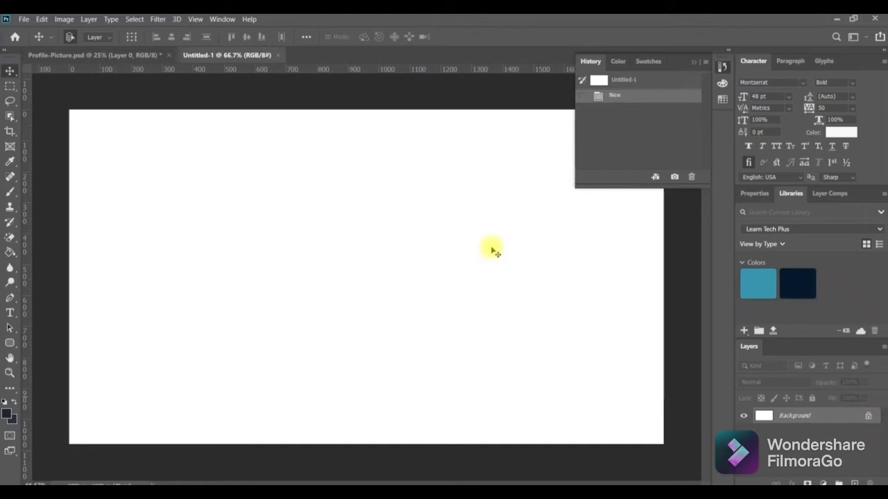
{"action": "left_click", "coordinate": [277, 55]}
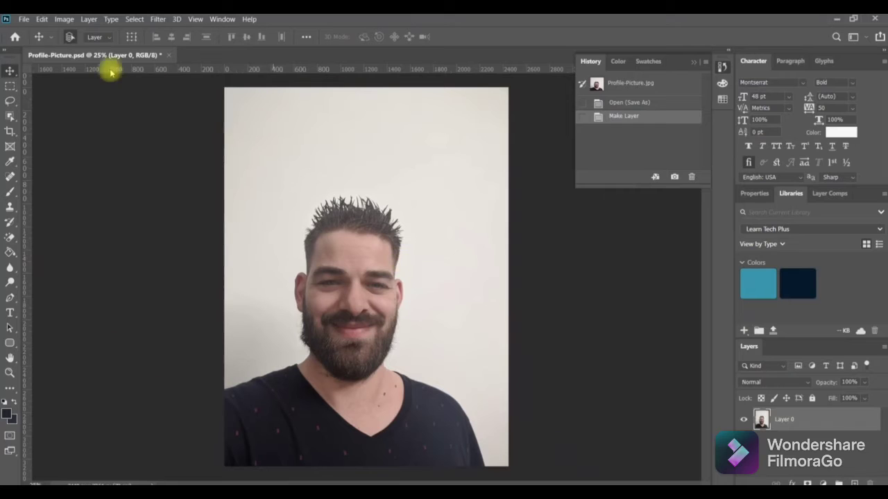
- Save the Profile-Picture.psd document with the unlocked layer and accept the format options
{"action": "left_click", "coordinate": [23, 19]}
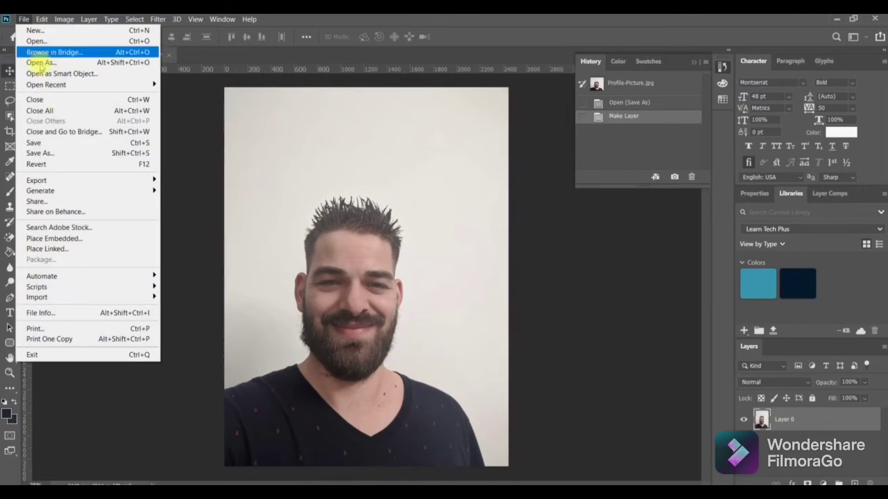
{"action": "left_click", "coordinate": [41, 143]}
{"action": "left_click", "coordinate": [541, 138]}
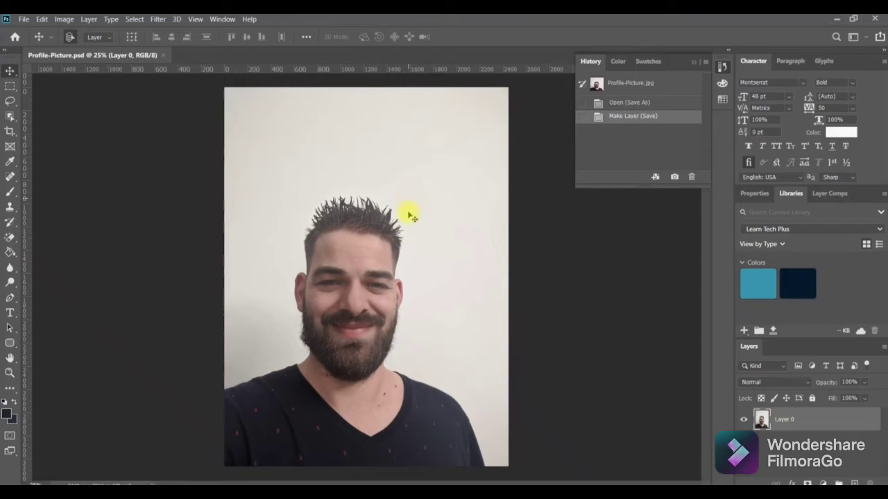
- Shift the portrait layer around the canvas with the Move tool, leaving it offset up and to the left
{"action": "left_click_drag", "start_coordinate": [409, 215], "coordinate": [370, 320]}
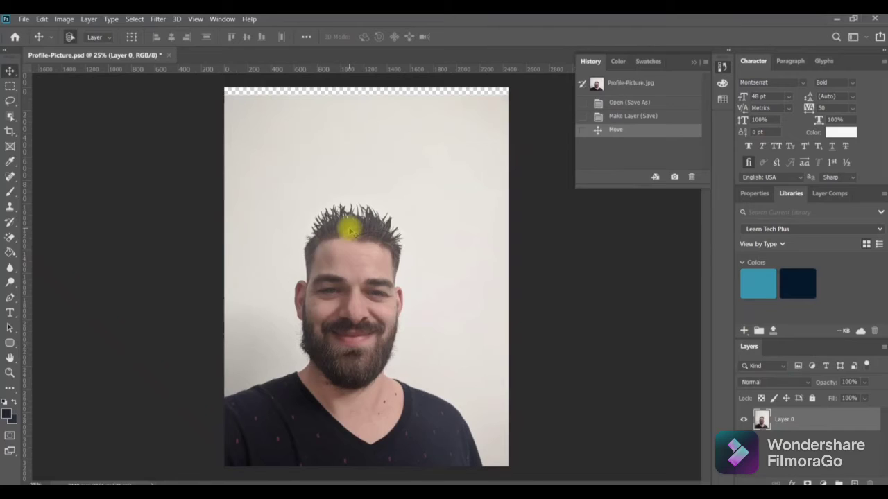
{"action": "left_click_drag", "start_coordinate": [392, 192], "coordinate": [396, 190]}
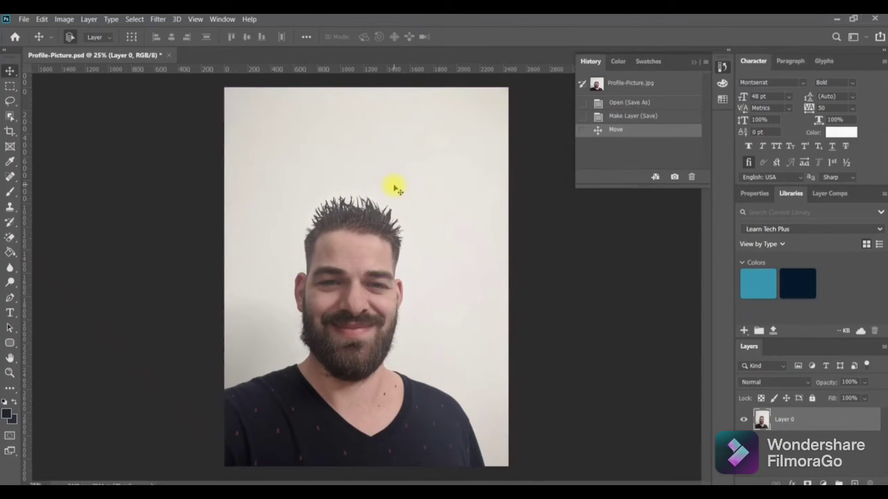
{"action": "left_click_drag", "start_coordinate": [403, 323], "coordinate": [359, 308]}
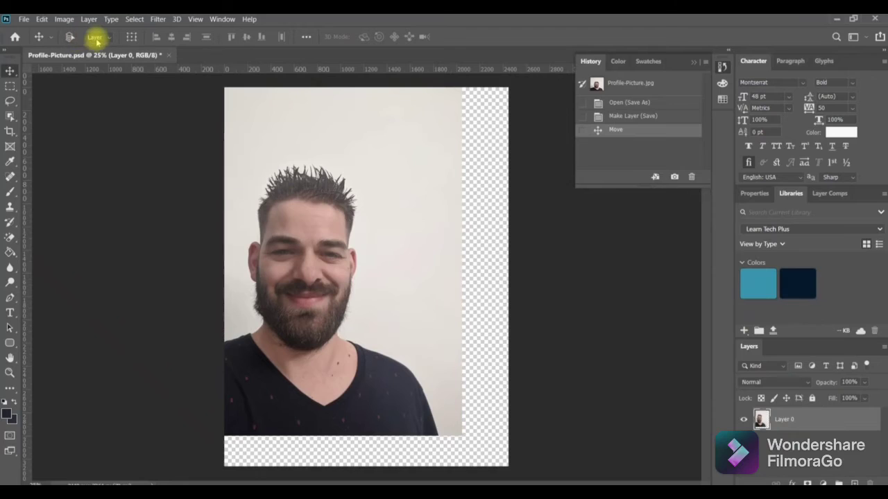
{"action": "left_click", "coordinate": [95, 37]}
{"action": "left_click", "coordinate": [93, 37]}
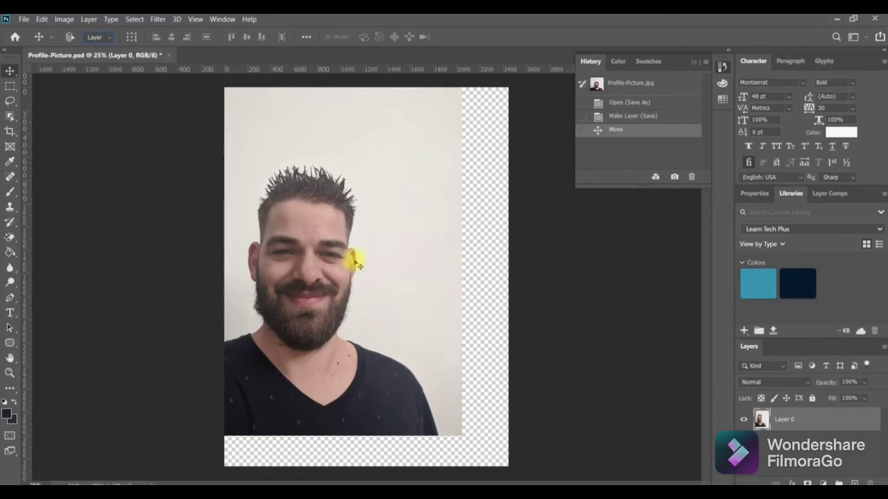
{"action": "left_click", "coordinate": [52, 38]}
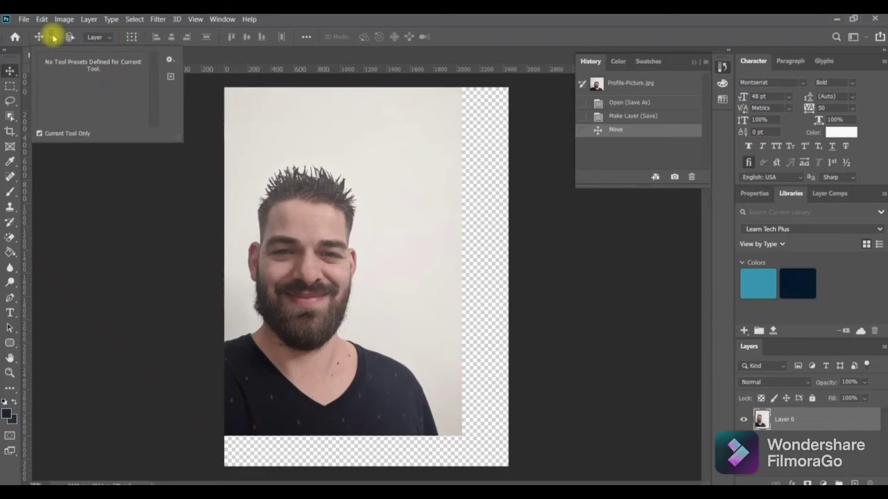
{"action": "left_click", "coordinate": [54, 38]}
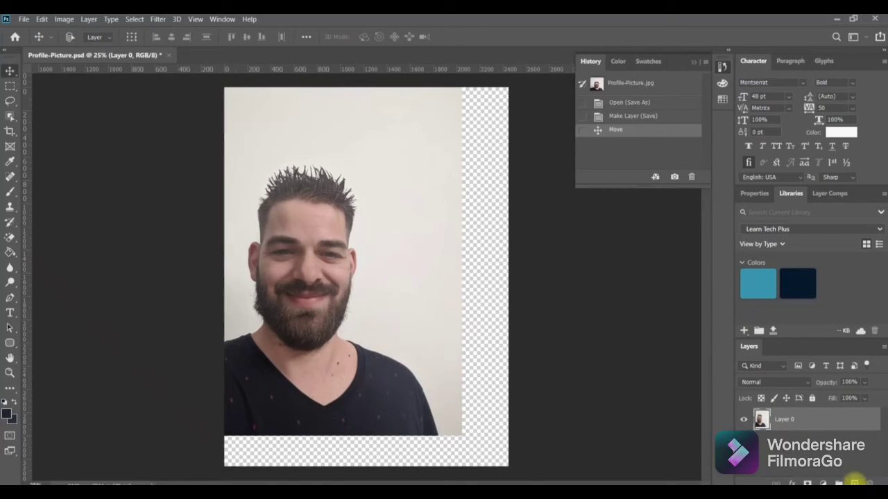
- Add a new empty layer above Layer 0 and delete it again
{"action": "left_click", "coordinate": [855, 484]}
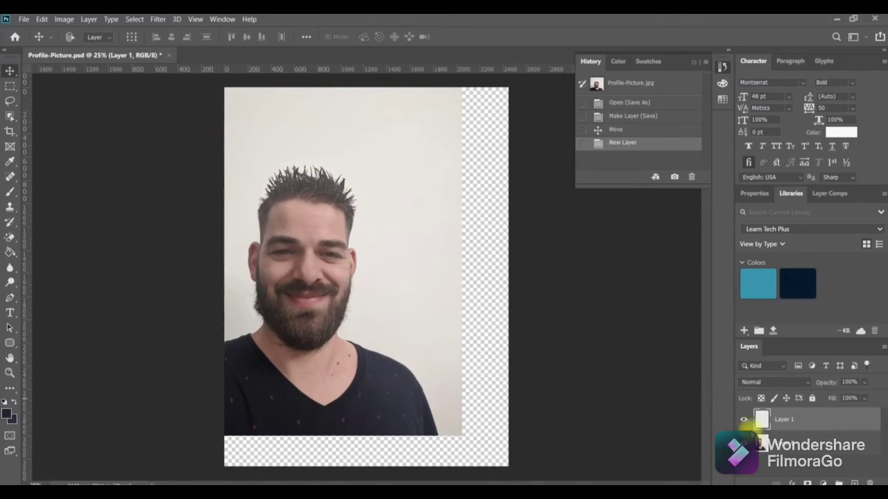
{"action": "left_click", "coordinate": [787, 441]}
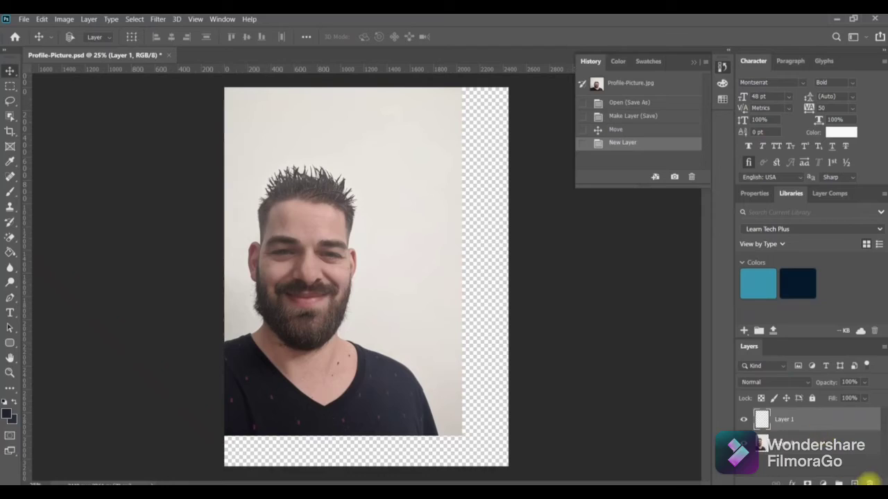
{"action": "left_click", "coordinate": [871, 483]}
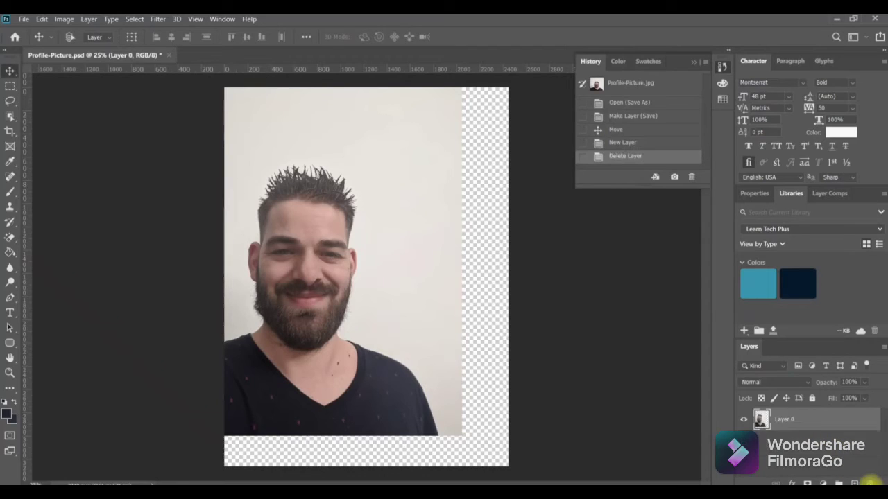
- Duplicate Layer 0 within the same document under the name Layer 0 copy
{"action": "right_click", "coordinate": [799, 422]}
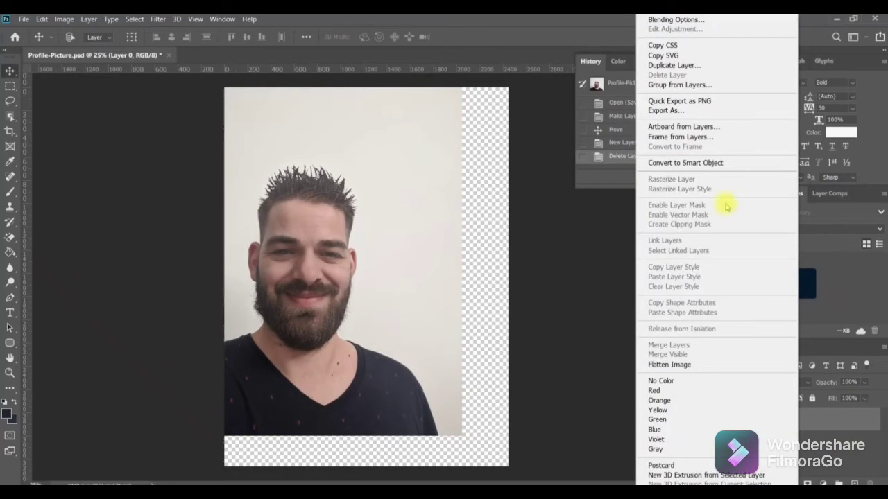
{"action": "left_click", "coordinate": [674, 65]}
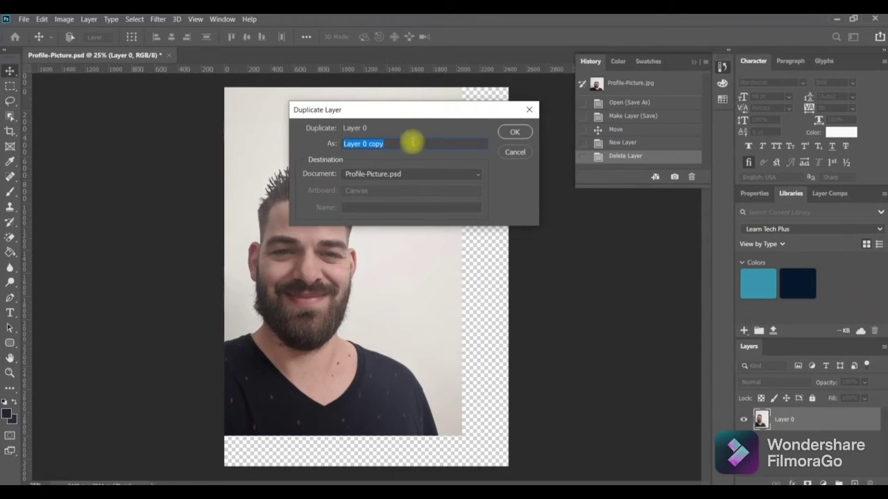
{"action": "left_click", "coordinate": [514, 131]}
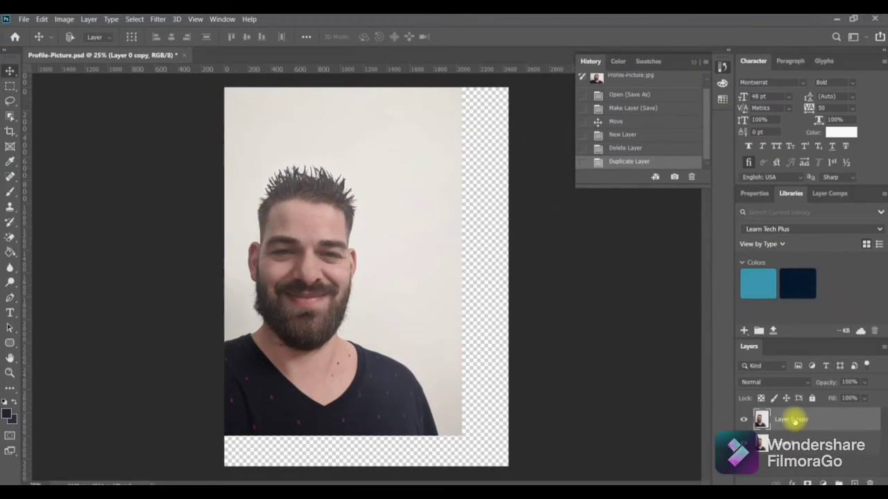
- Shift the Layer 0 copy around the canvas repeatedly, leaving it offset to the right of the original layer
{"action": "left_click_drag", "start_coordinate": [424, 237], "coordinate": [563, 316]}
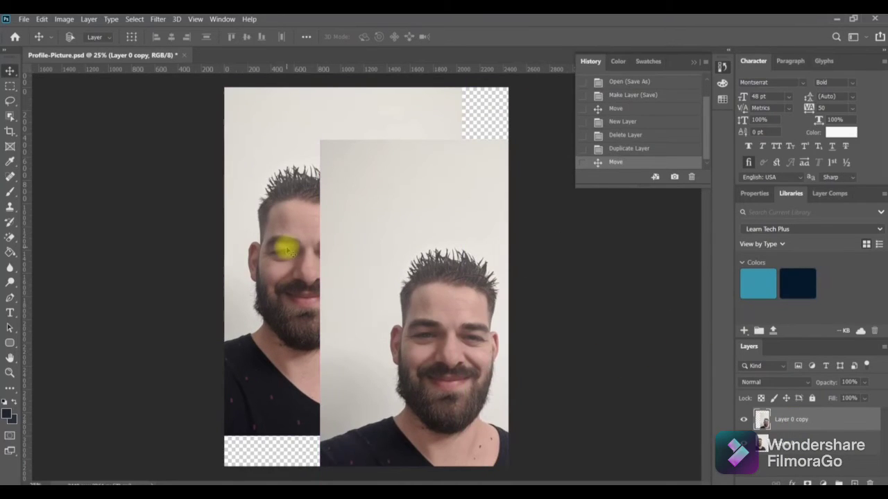
{"action": "left_click_drag", "start_coordinate": [286, 251], "coordinate": [189, 221]}
{"action": "left_click_drag", "start_coordinate": [360, 306], "coordinate": [381, 302]}
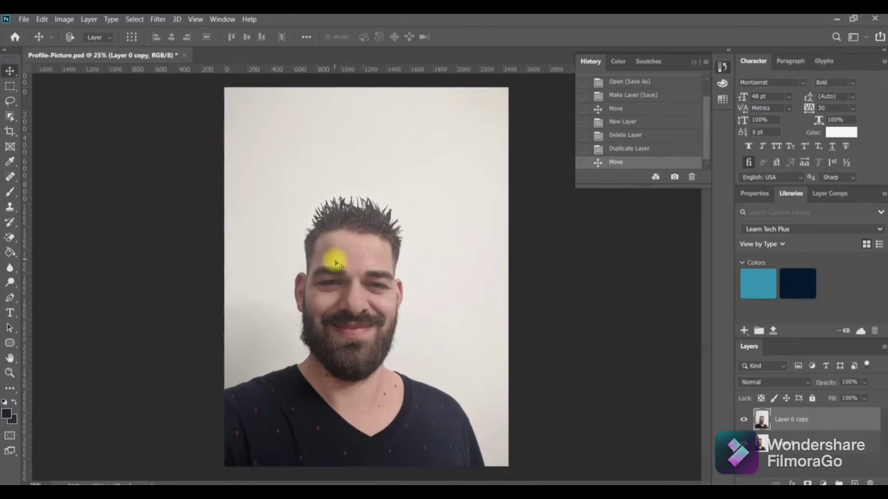
{"action": "left_click_drag", "start_coordinate": [336, 263], "coordinate": [287, 228]}
{"action": "left_click_drag", "start_coordinate": [456, 263], "coordinate": [304, 233]}
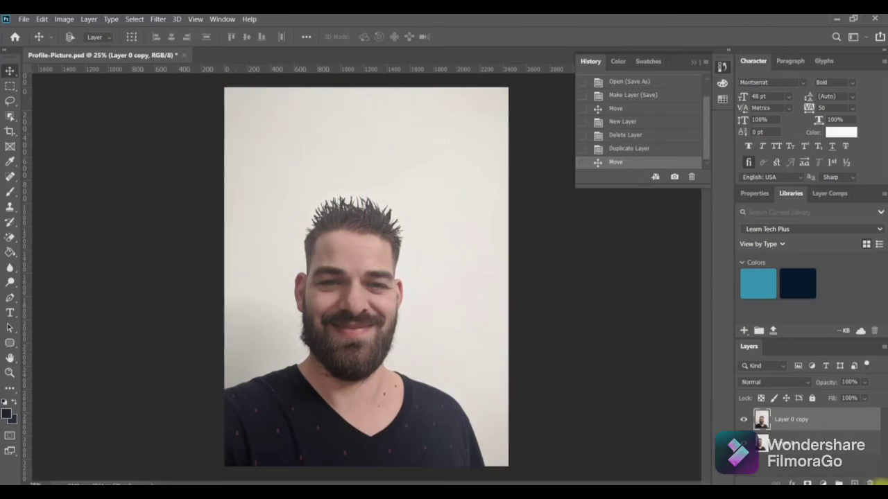
{"action": "left_click", "coordinate": [785, 443]}
{"action": "left_click", "coordinate": [788, 422]}
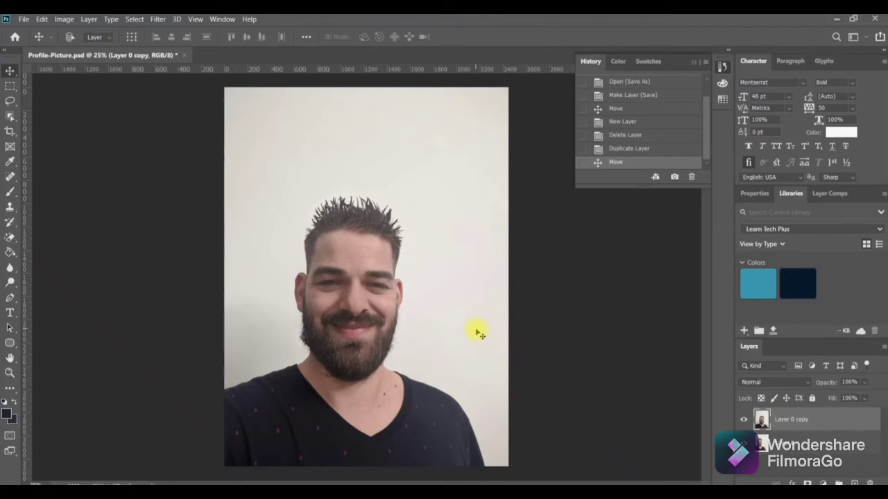
{"action": "left_click_drag", "start_coordinate": [477, 333], "coordinate": [312, 292]}
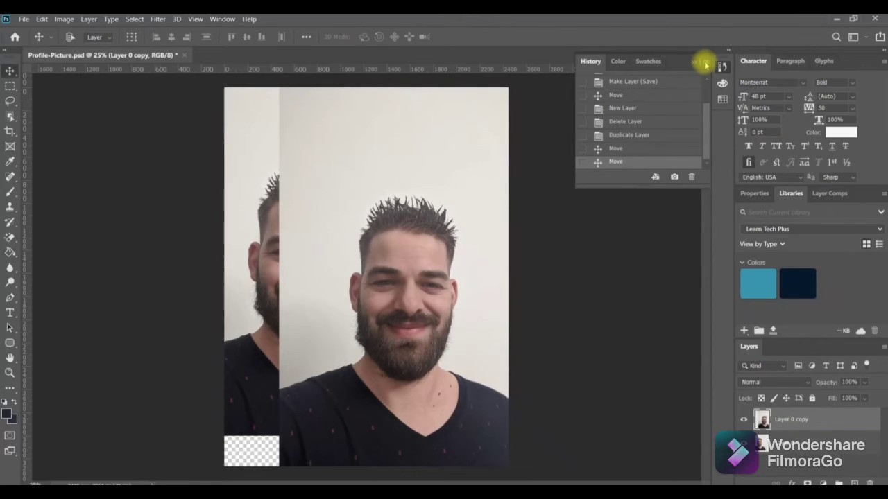
- Close the panel group containing History, Color and Swatches
{"action": "left_click", "coordinate": [706, 65]}
{"action": "left_click", "coordinate": [741, 172]}
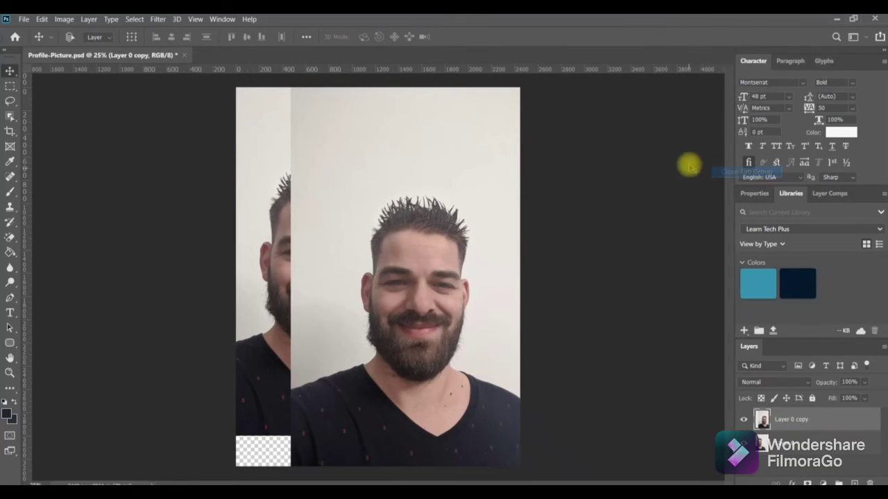
- Move the Layer 0 copy back to cover the canvas, and delete that layer
{"action": "left_click_drag", "start_coordinate": [388, 287], "coordinate": [338, 292]}
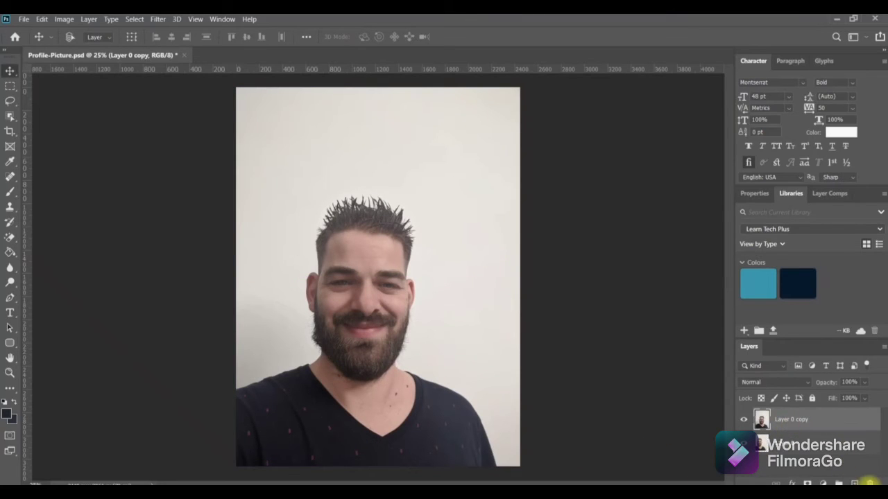
{"action": "left_click", "coordinate": [872, 481]}
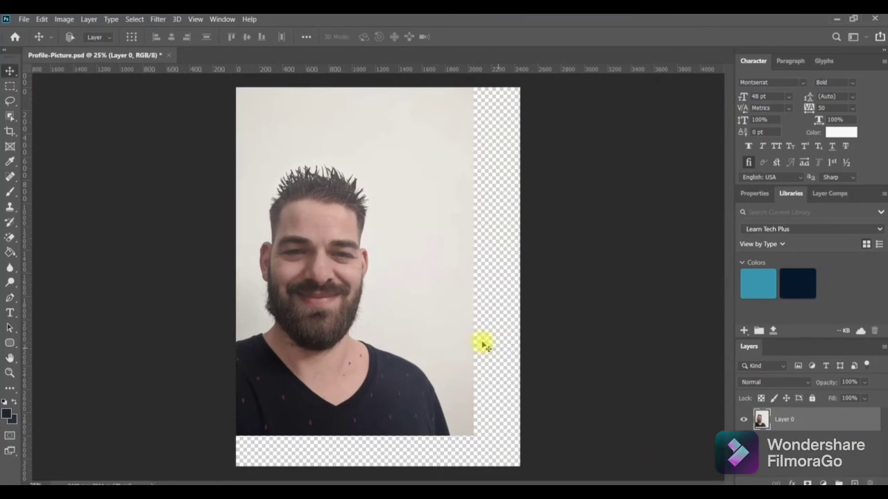
- Move the portrait layer back so it fills the whole canvas and save the document
{"action": "left_click_drag", "start_coordinate": [410, 289], "coordinate": [440, 323]}
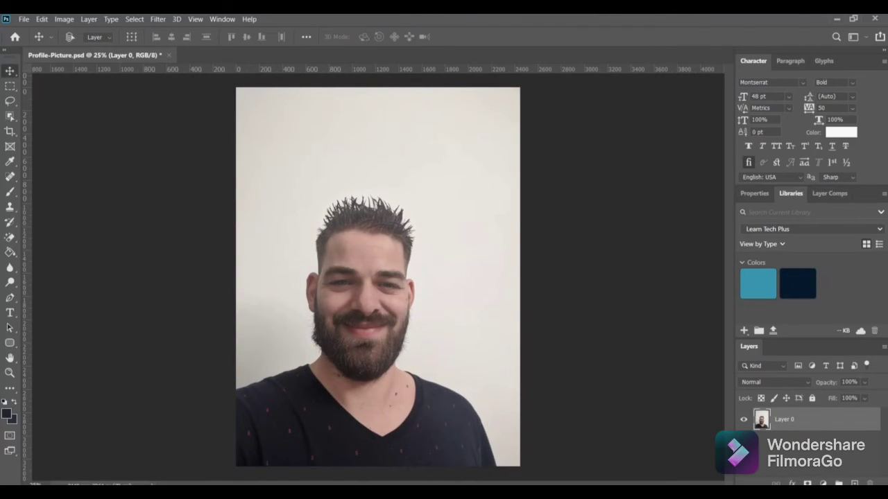
{"action": "left_click", "coordinate": [25, 19]}
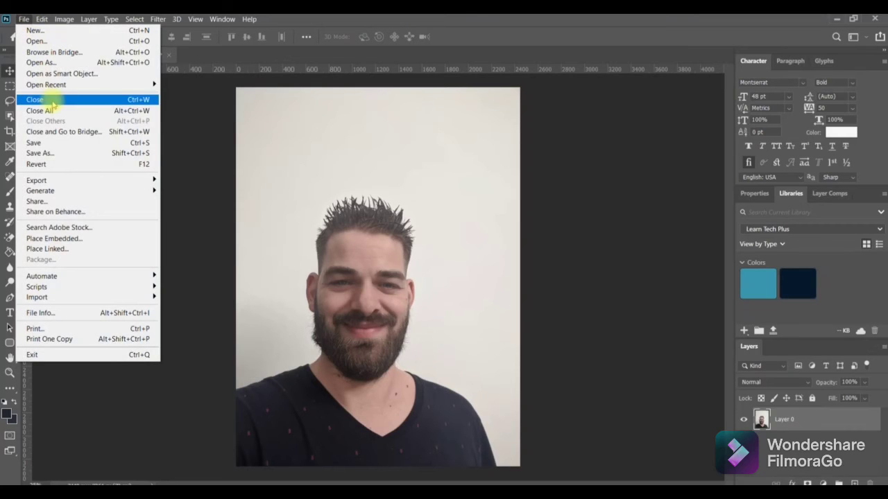
{"action": "left_click", "coordinate": [66, 142]}
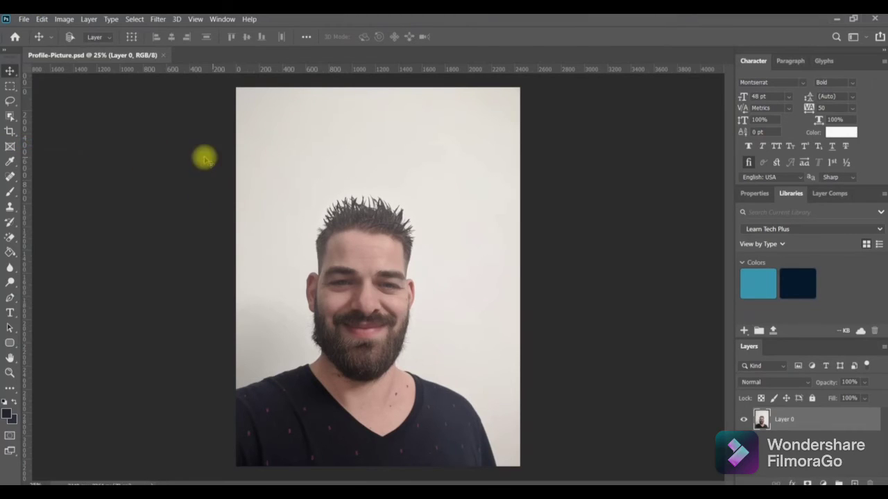
{"action": "right_click", "coordinate": [12, 72]}
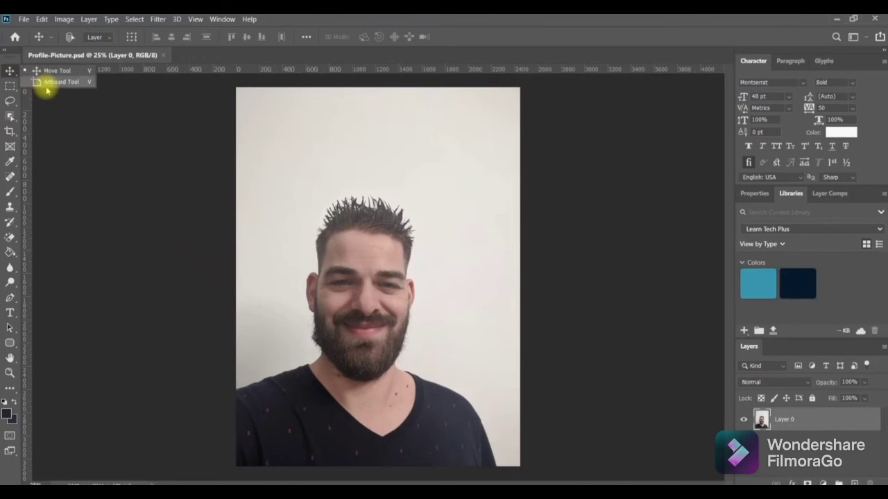
{"action": "left_click", "coordinate": [80, 136]}
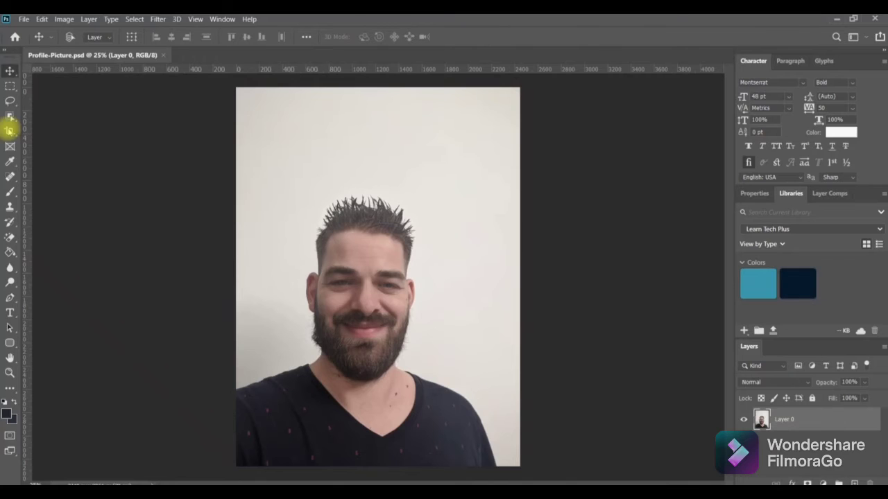
- Create a new 1920 x 1080 px Web Large document at 72 ppi with artboards turned on
{"action": "left_click", "coordinate": [25, 19]}
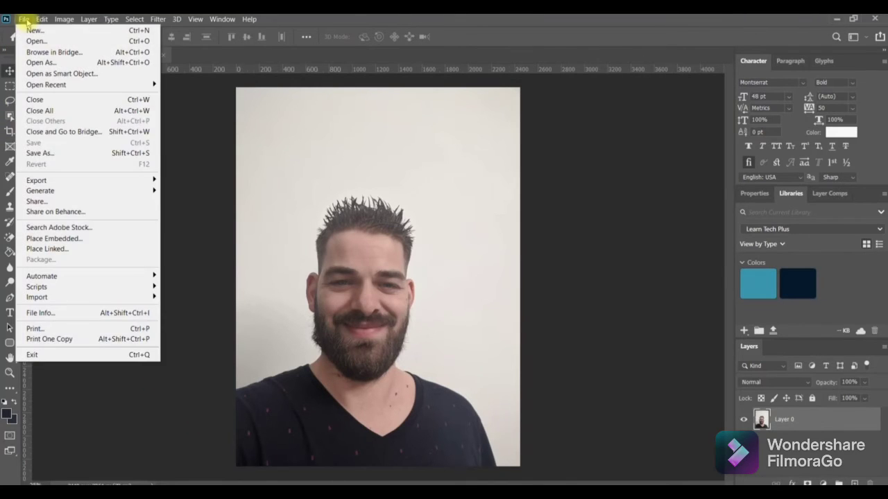
{"action": "left_click", "coordinate": [31, 30]}
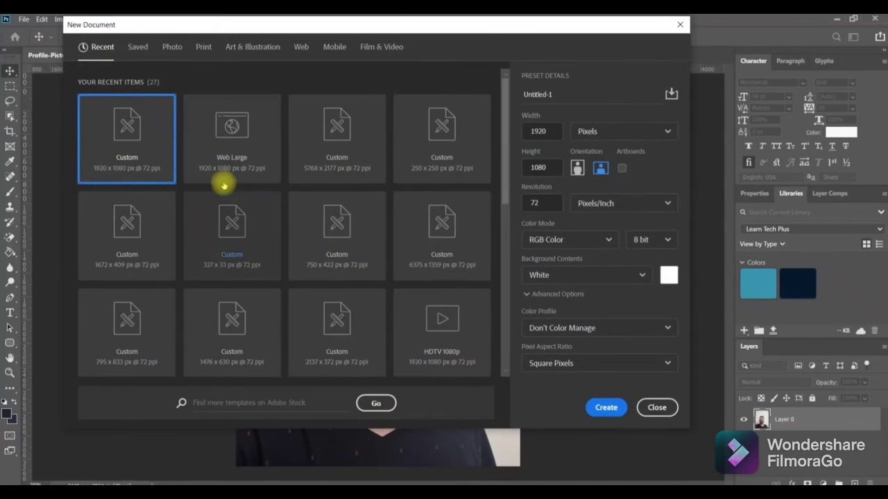
{"action": "left_click", "coordinate": [229, 154]}
{"action": "left_click", "coordinate": [624, 166]}
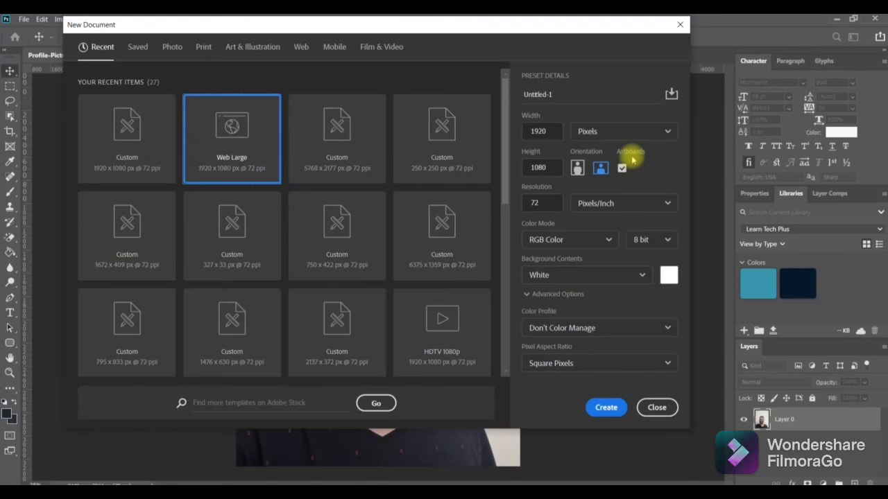
{"action": "left_click", "coordinate": [604, 407]}
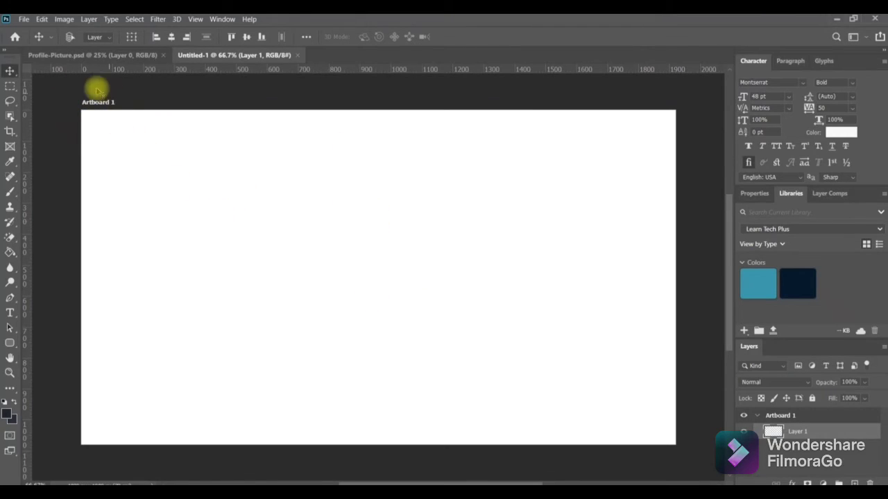
- With the Artboard tool, draw a second artboard of about 1920 x 1080 px directly over Artboard 1
{"action": "right_click", "coordinate": [10, 71]}
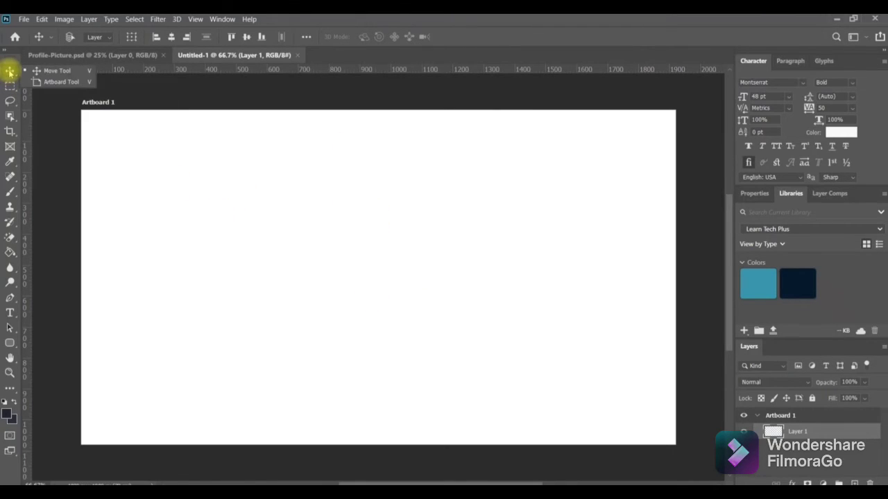
{"action": "left_click", "coordinate": [60, 82]}
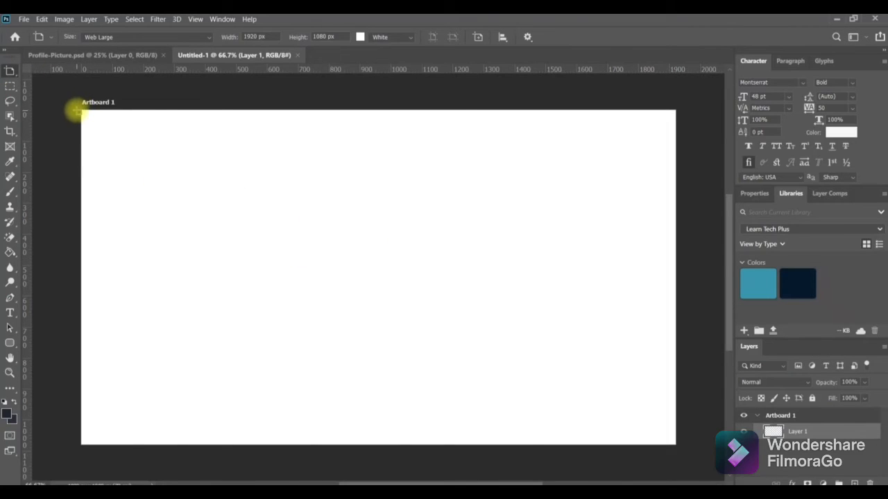
{"action": "left_click_drag", "start_coordinate": [76, 111], "coordinate": [674, 445]}
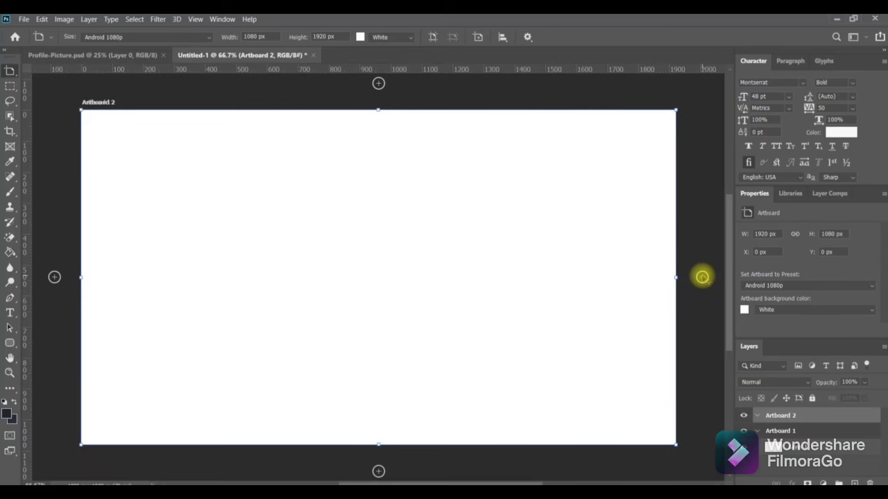
- Add three more artboards of the same size in a row to the right of Artboard 2
{"action": "left_click", "coordinate": [702, 278]}
{"action": "left_click", "coordinate": [702, 278]}
{"action": "left_click", "coordinate": [702, 277]}
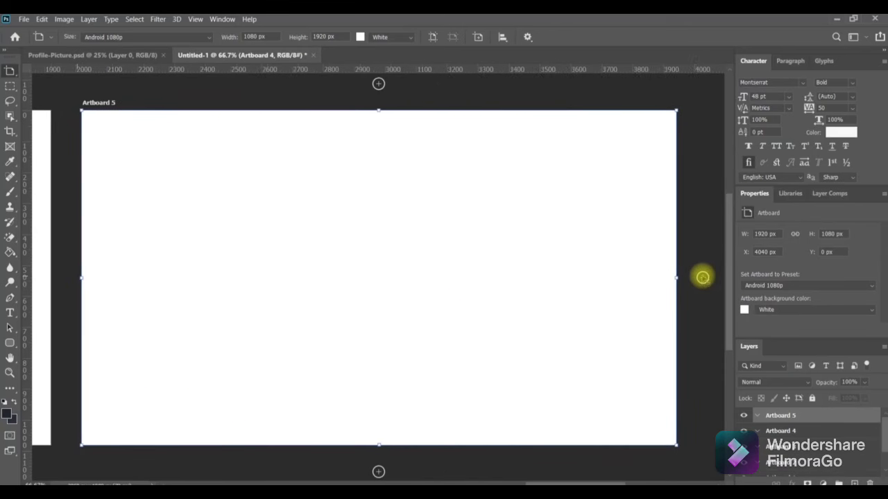
- Extend the row to the right of Artboard 5 with five more artboards of the same size, up to Artboard 10
{"action": "left_click", "coordinate": [702, 277]}
{"action": "left_click", "coordinate": [702, 277]}
{"action": "left_click", "coordinate": [703, 277]}
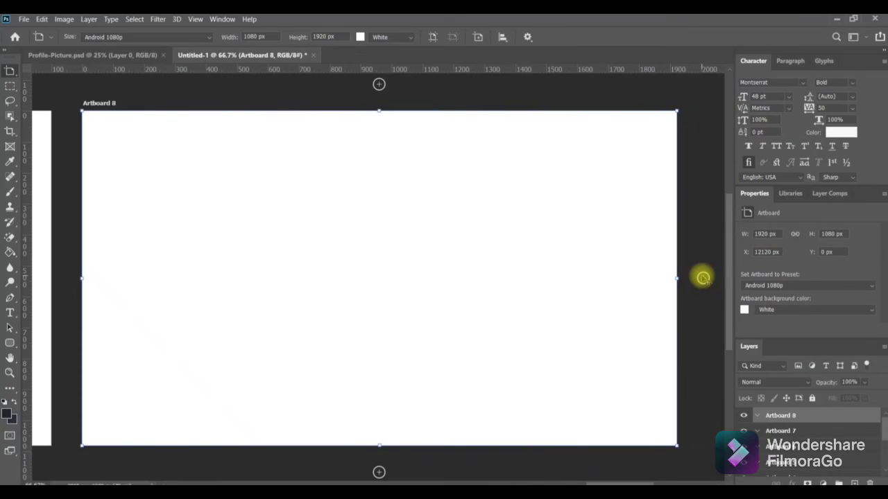
{"action": "left_click", "coordinate": [703, 277]}
{"action": "left_click", "coordinate": [702, 277]}
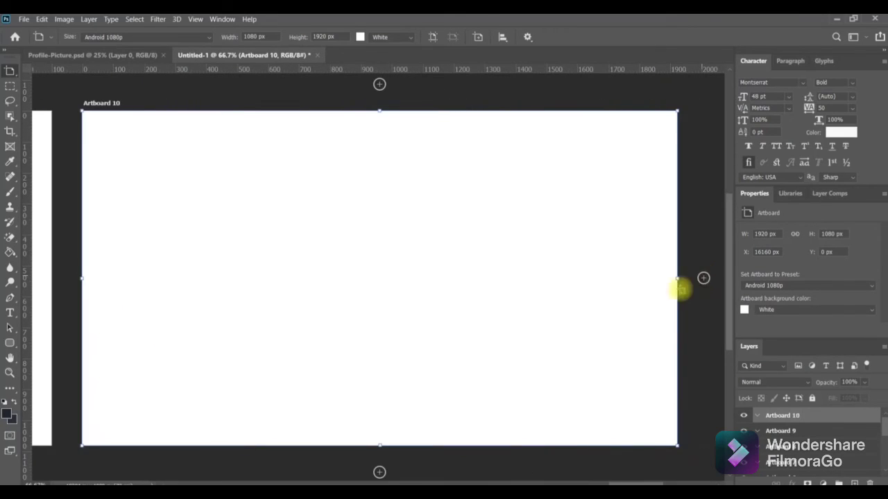
- Examine the whole artboard row, selecting the artboards one after another from Artboard 2 up to Artboard 10
{"action": "key", "text": "z"}
{"action": "left_click", "coordinate": [400, 286], "text": "alt"}
{"action": "left_click", "coordinate": [400, 285], "text": "alt"}
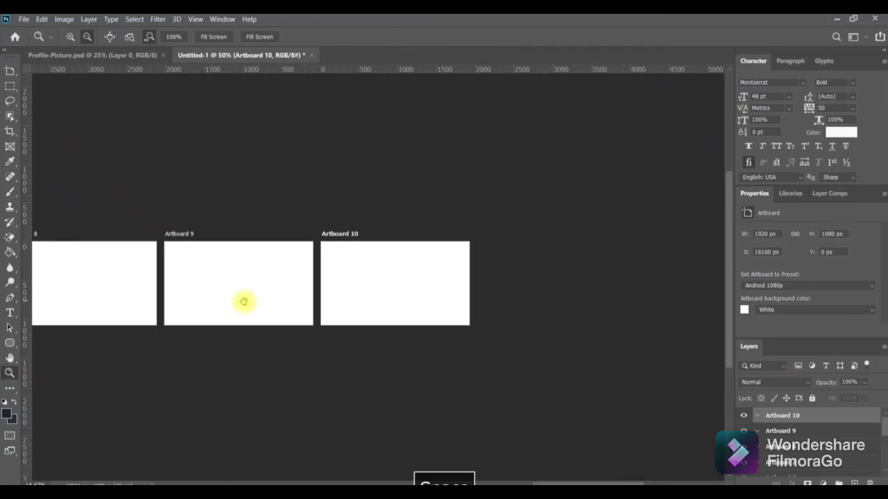
{"action": "left_click_drag", "start_coordinate": [212, 298], "coordinate": [610, 310]}
{"action": "left_click_drag", "start_coordinate": [301, 312], "coordinate": [546, 317]}
{"action": "left_click_drag", "start_coordinate": [159, 317], "coordinate": [147, 225]}
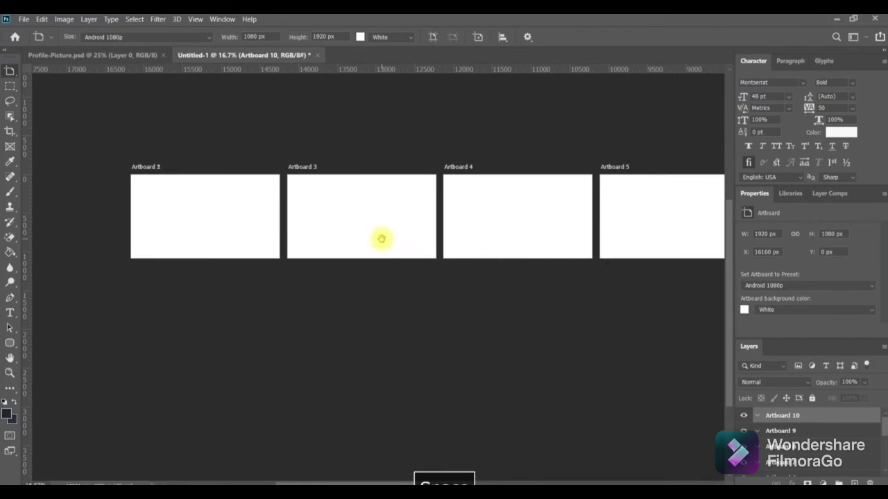
{"action": "scroll", "coordinate": [822, 441], "scroll_direction": "down", "scroll_amount": 5}
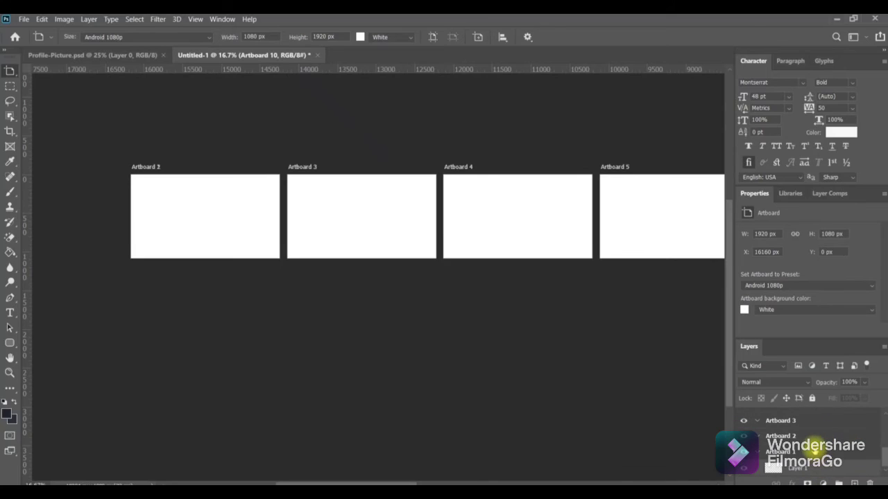
{"action": "left_click", "coordinate": [810, 435]}
{"action": "left_click", "coordinate": [810, 421]}
{"action": "scroll", "coordinate": [810, 424], "scroll_direction": "up", "scroll_amount": 1}
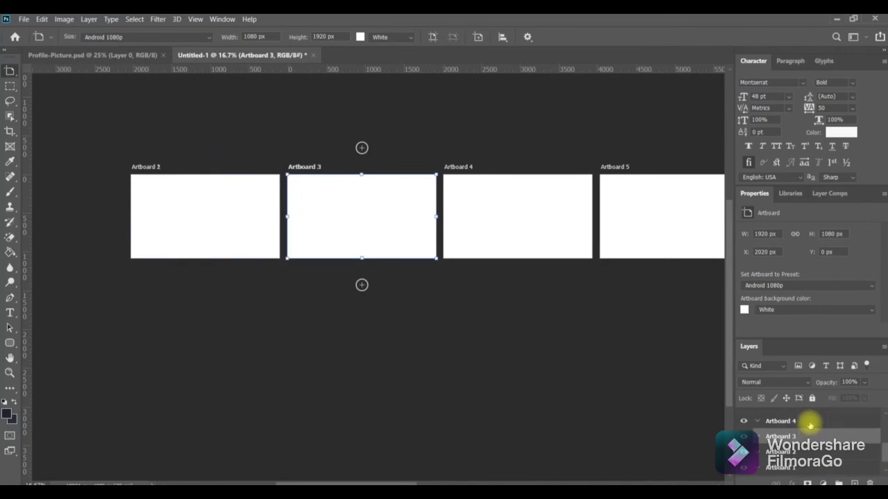
{"action": "left_click", "coordinate": [808, 421]}
{"action": "scroll", "coordinate": [808, 423], "scroll_direction": "up", "scroll_amount": 1}
{"action": "left_click", "coordinate": [808, 421]}
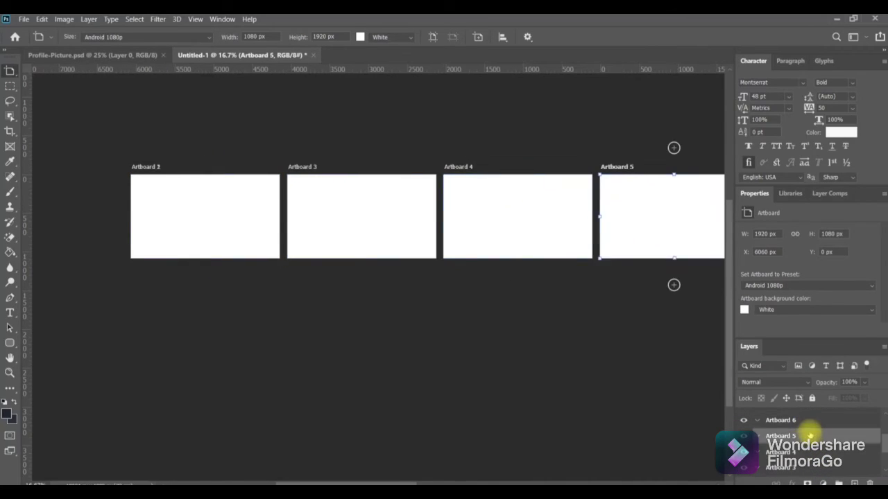
{"action": "scroll", "coordinate": [806, 421], "scroll_direction": "up", "scroll_amount": 1}
{"action": "left_click", "coordinate": [806, 421]}
{"action": "scroll", "coordinate": [805, 423], "scroll_direction": "up", "scroll_amount": 2}
{"action": "left_click", "coordinate": [801, 436]}
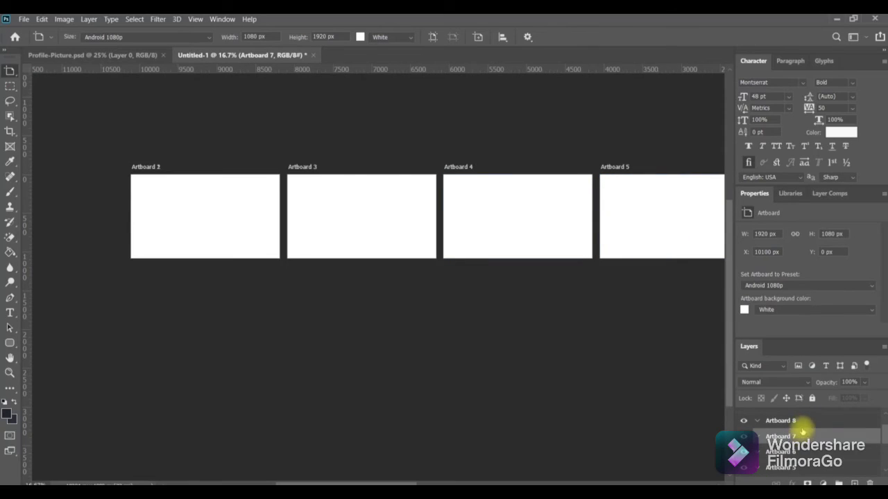
{"action": "left_click", "coordinate": [804, 422]}
{"action": "scroll", "coordinate": [805, 424], "scroll_direction": "up", "scroll_amount": 2}
{"action": "left_click", "coordinate": [806, 430]}
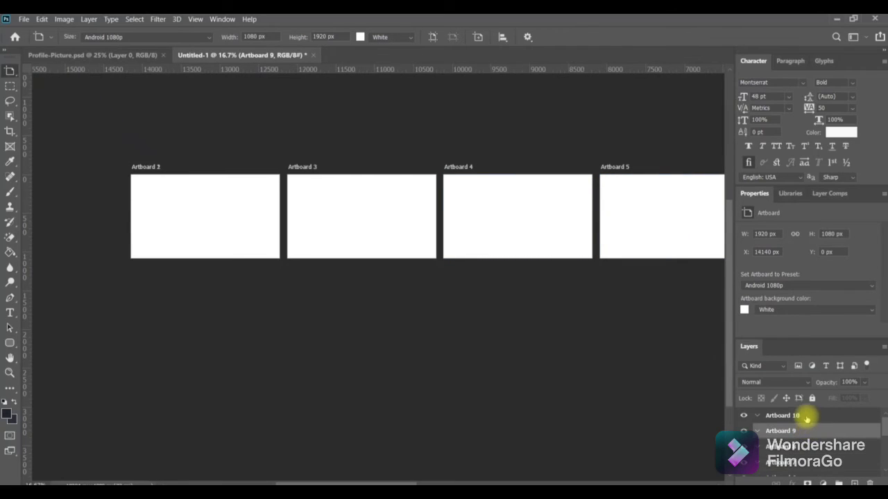
{"action": "left_click", "coordinate": [806, 419]}
- Look along the artboard row to its far end and back to Artboard 2
{"action": "key", "text": "z"}
{"action": "left_click", "coordinate": [452, 304], "text": "alt"}
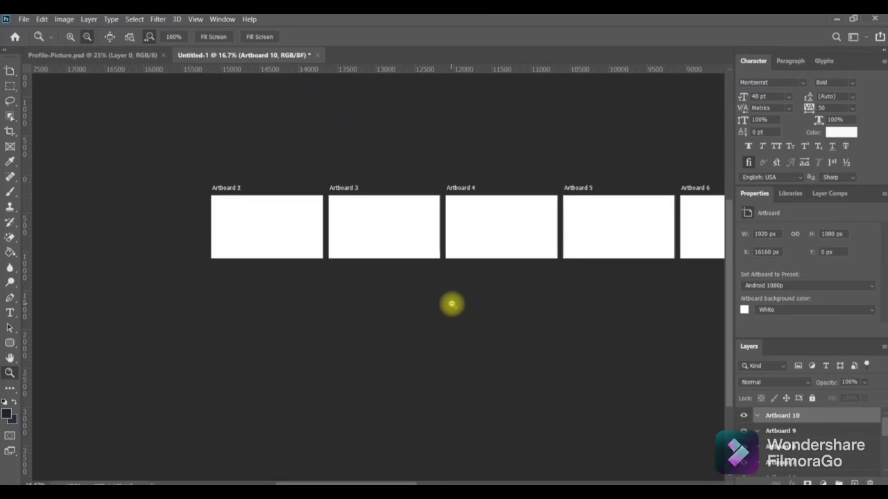
{"action": "left_click_drag", "start_coordinate": [553, 303], "coordinate": [144, 281]}
{"action": "left_click_drag", "start_coordinate": [634, 293], "coordinate": [378, 279]}
{"action": "left_click_drag", "start_coordinate": [485, 280], "coordinate": [629, 276]}
{"action": "left_click_drag", "start_coordinate": [356, 281], "coordinate": [541, 296]}
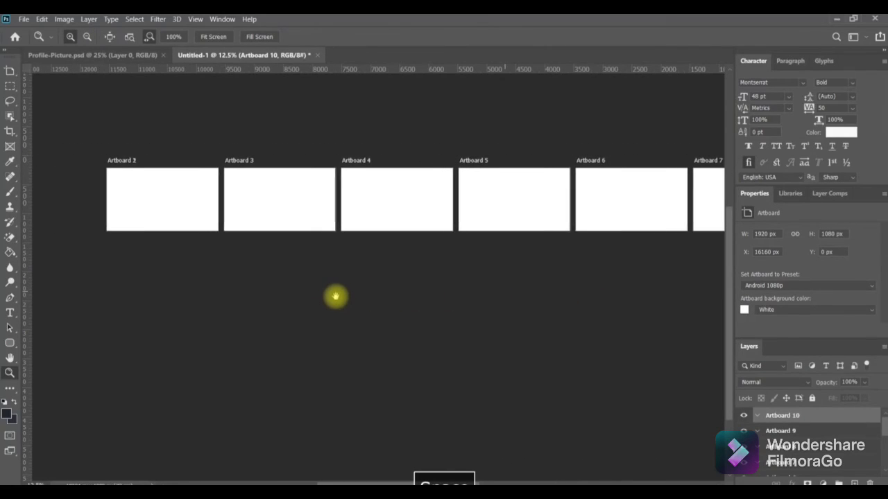
{"action": "left_click_drag", "start_coordinate": [336, 296], "coordinate": [363, 297]}
- Move Artboard 1 off Artboard 2 into the empty area on its left, to about X -2112 px and Y 0 px
{"action": "scroll", "coordinate": [838, 437], "scroll_direction": "down", "scroll_amount": 5}
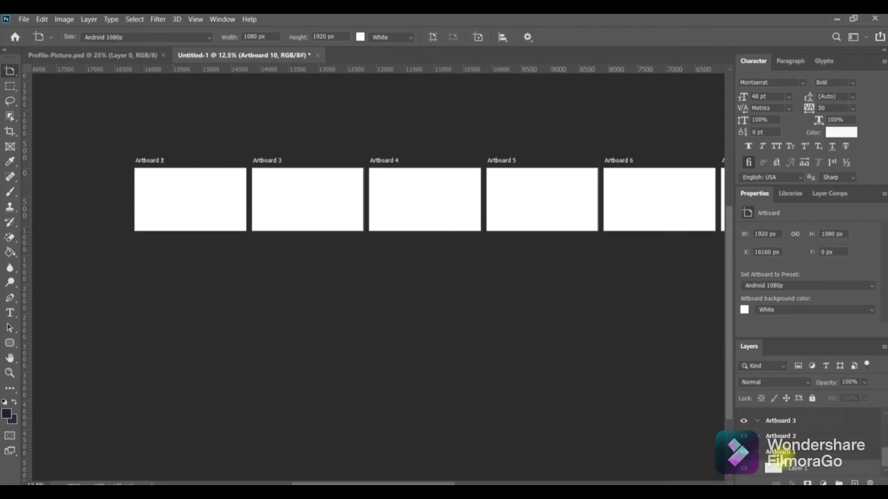
{"action": "left_click", "coordinate": [777, 452]}
{"action": "key", "text": "Delete"}
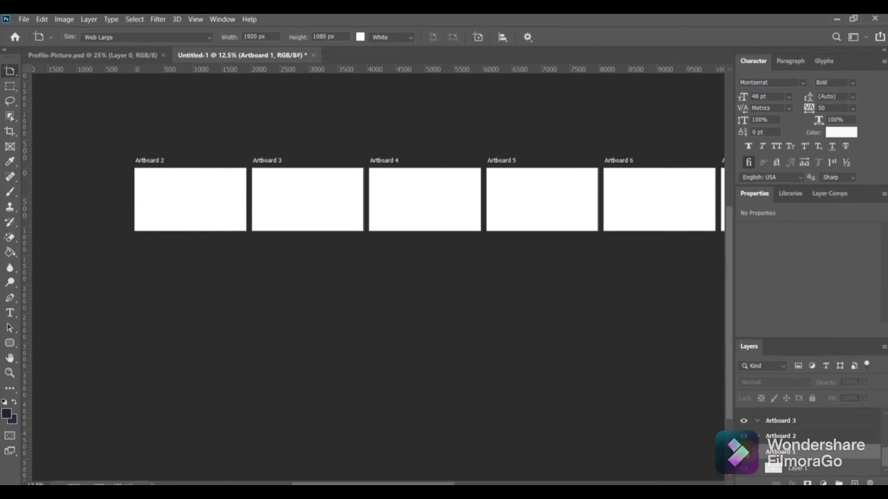
{"action": "left_click", "coordinate": [809, 454]}
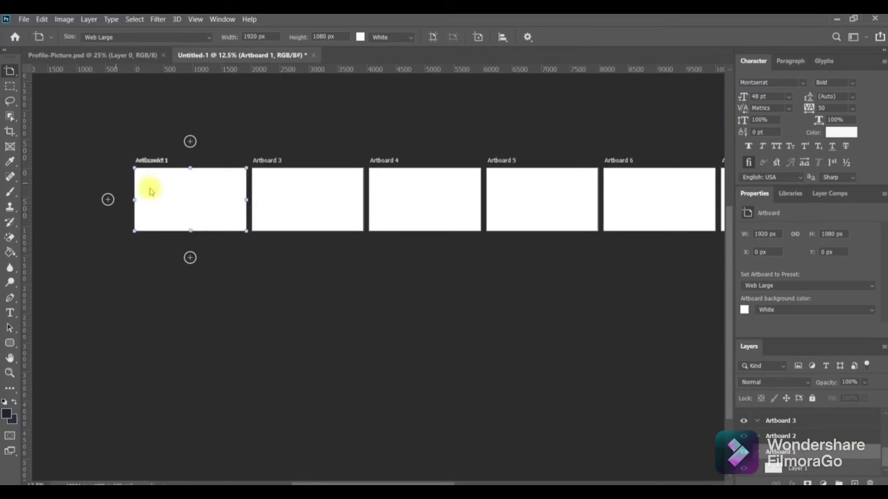
{"action": "key", "text": "v"}
{"action": "left_click_drag", "start_coordinate": [190, 188], "coordinate": [67, 186]}
{"action": "key", "text": "z"}
{"action": "left_click", "coordinate": [229, 261], "text": "alt"}
{"action": "left_click_drag", "start_coordinate": [434, 299], "coordinate": [460, 275]}
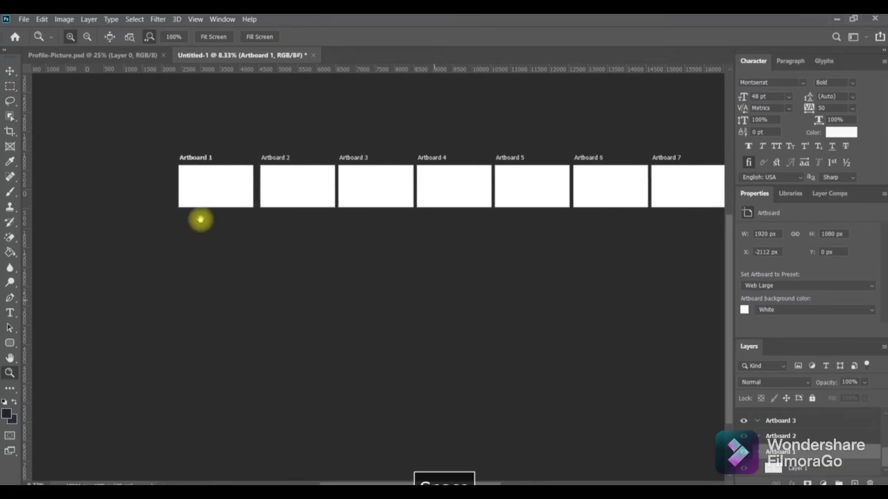
- Move Artboard 1 closer to Artboard 2, to X -2020 px and Y 0 px, matching the spacing of the row
{"action": "key", "text": "v"}
{"action": "left_click_drag", "start_coordinate": [234, 196], "coordinate": [238, 195]}
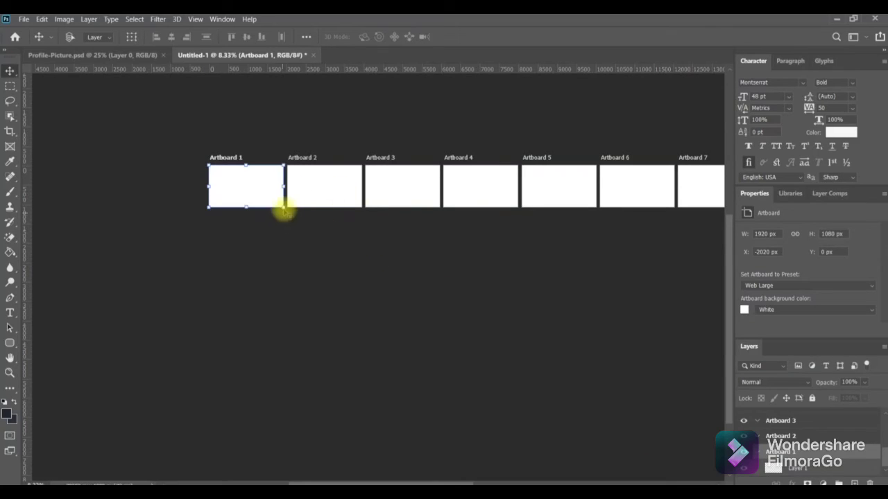
{"action": "key", "text": "z"}
{"action": "left_click_drag", "start_coordinate": [446, 242], "coordinate": [402, 281]}
{"action": "left_click_drag", "start_coordinate": [391, 295], "coordinate": [308, 228]}
{"action": "key", "text": "v"}
{"action": "left_click", "coordinate": [143, 192]}
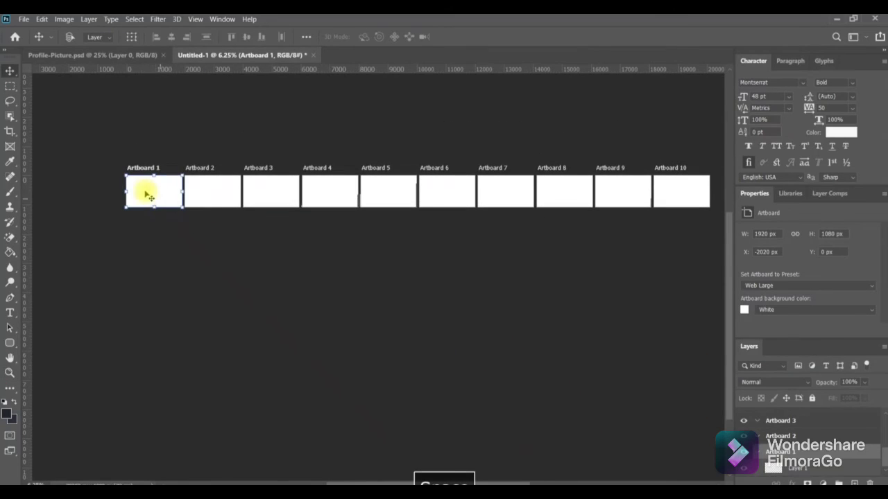
- With the Artboard tool, add four 1920 x 1080 px artboards in a column below Artboard 1
{"action": "right_click", "coordinate": [12, 71]}
{"action": "left_click", "coordinate": [52, 81]}
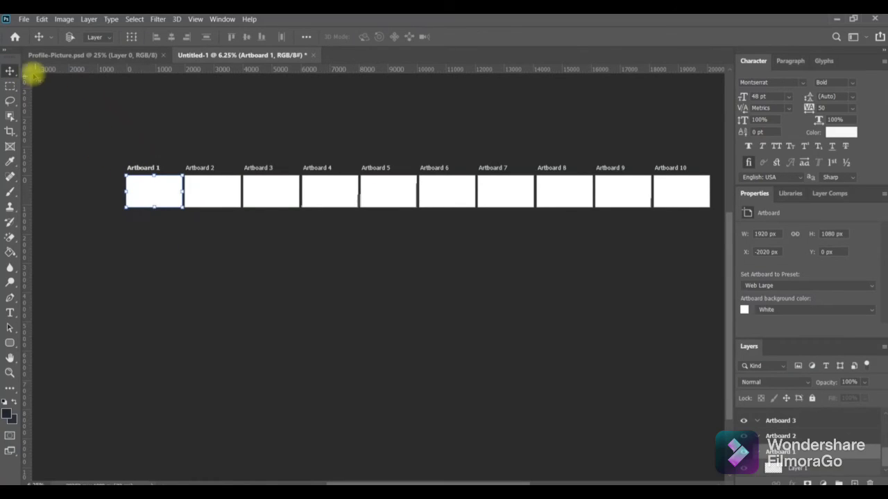
{"action": "left_click", "coordinate": [10, 70]}
{"action": "left_click", "coordinate": [62, 82]}
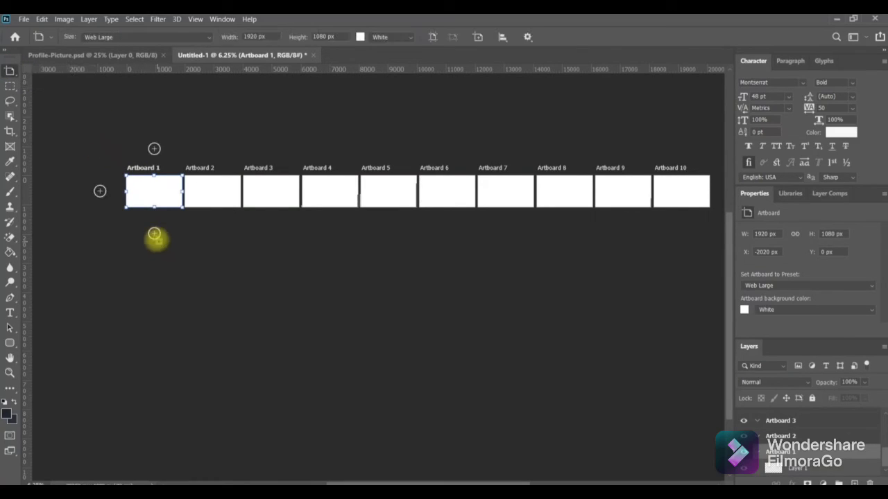
{"action": "left_click", "coordinate": [154, 234]}
{"action": "left_click", "coordinate": [154, 235]}
{"action": "left_click", "coordinate": [154, 234]}
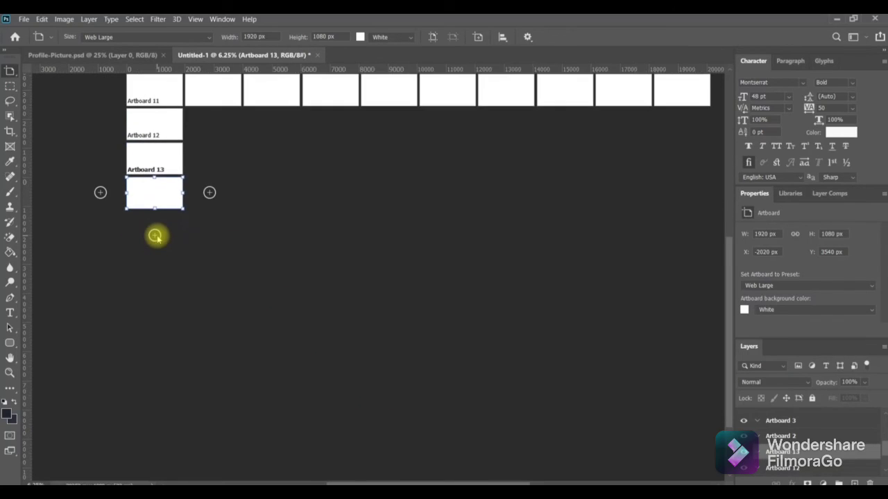
{"action": "left_click", "coordinate": [155, 235]}
- Select Artboard 2, undo the accidental drag, and add six artboards of the same size in a column below it
{"action": "scroll", "coordinate": [210, 185], "scroll_direction": "up", "scroll_amount": 2}
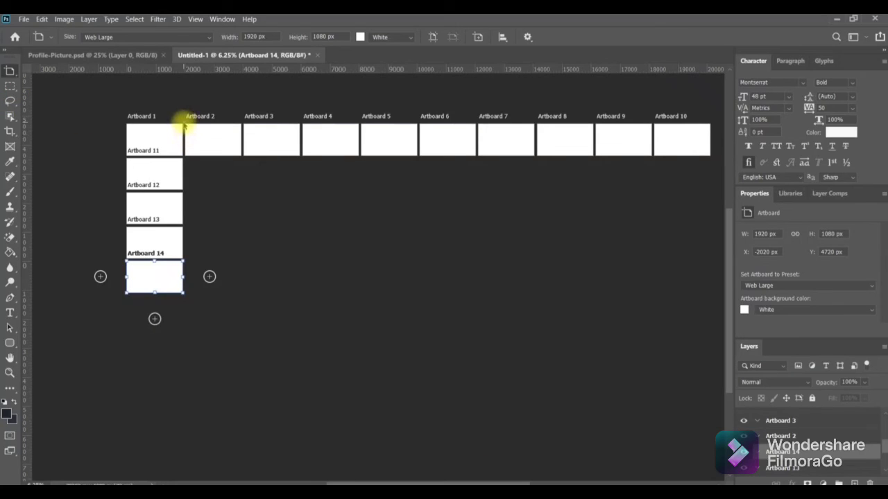
{"action": "left_click_drag", "start_coordinate": [184, 124], "coordinate": [203, 134]}
{"action": "key", "text": "ctrl+z"}
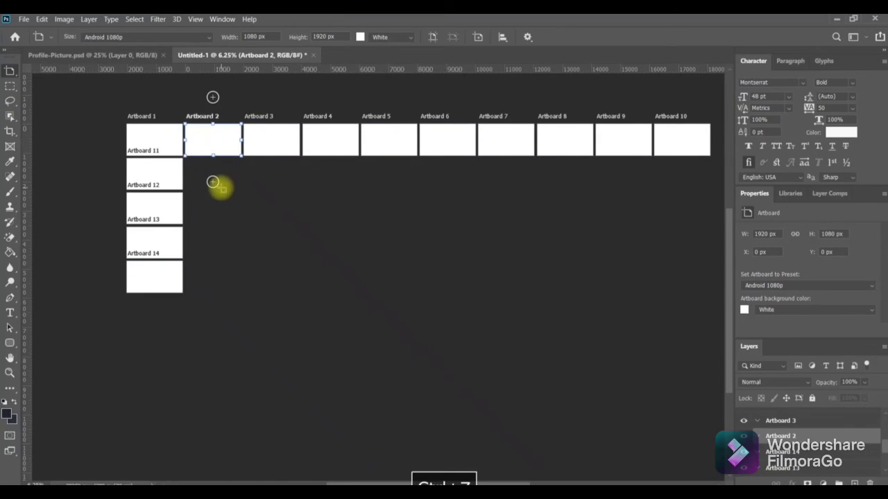
{"action": "left_click", "coordinate": [213, 183]}
{"action": "scroll", "coordinate": [213, 183], "scroll_direction": "down", "scroll_amount": 1}
{"action": "left_click", "coordinate": [213, 182]}
{"action": "scroll", "coordinate": [213, 183], "scroll_direction": "down", "scroll_amount": 1}
{"action": "left_click", "coordinate": [214, 185]}
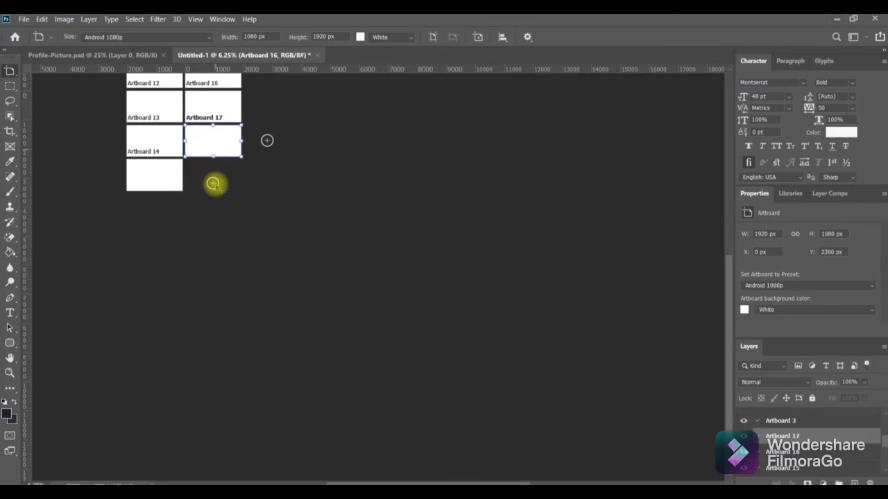
{"action": "left_click", "coordinate": [215, 185]}
{"action": "left_click", "coordinate": [215, 185]}
{"action": "left_click", "coordinate": [215, 184]}
{"action": "scroll", "coordinate": [212, 222], "scroll_direction": "up", "scroll_amount": 6}
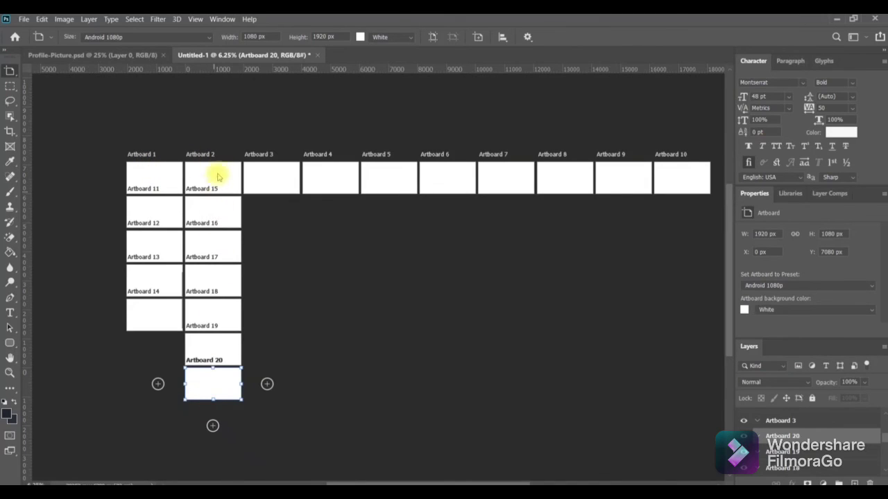
- With the Artboard tool, add two artboards of the same size below Artboard 4, and return to the Move tool
{"action": "key", "text": "v"}
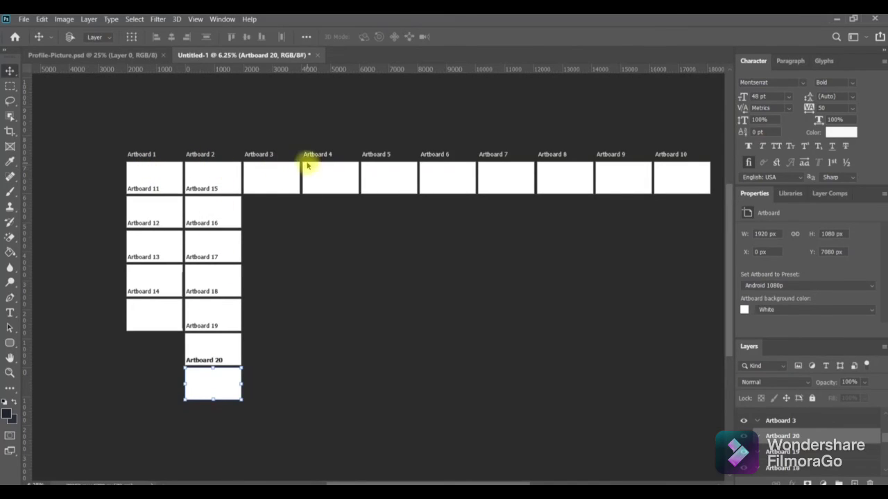
{"action": "left_click", "coordinate": [11, 71]}
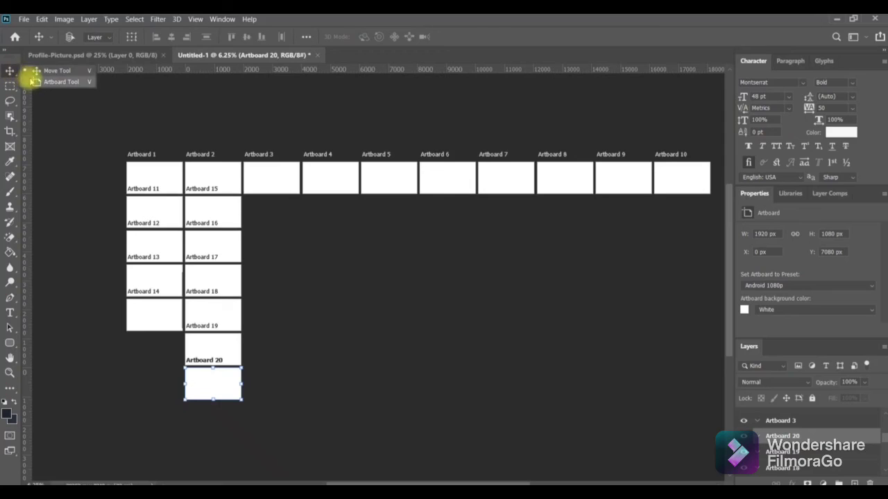
{"action": "left_click", "coordinate": [52, 82]}
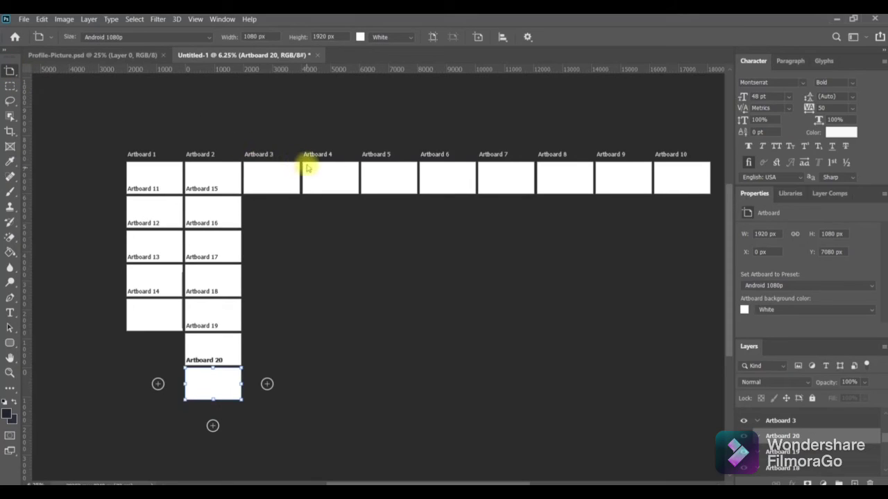
{"action": "left_click_drag", "start_coordinate": [304, 164], "coordinate": [326, 165]}
{"action": "key", "text": "ctrl+z"}
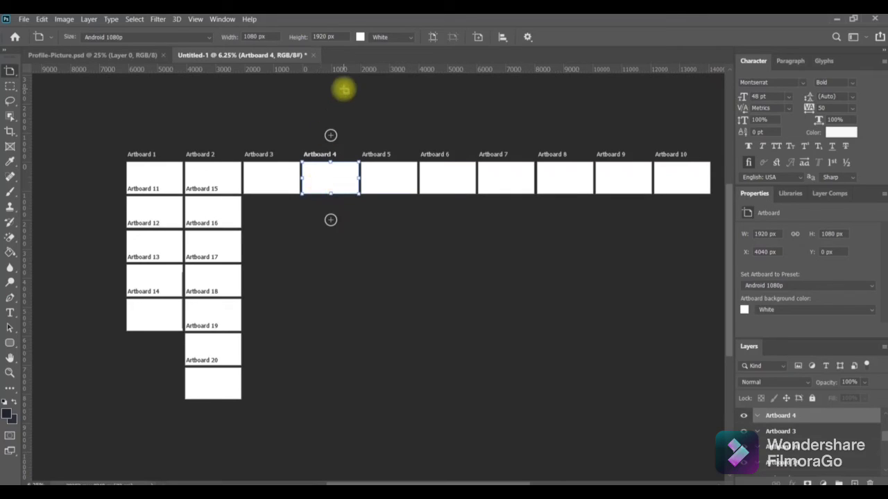
{"action": "left_click", "coordinate": [331, 220]}
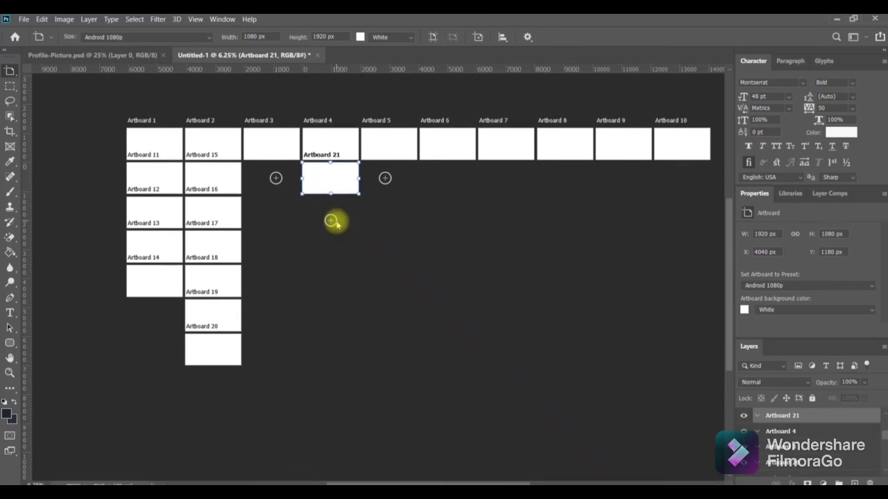
{"action": "left_click", "coordinate": [331, 220]}
{"action": "key", "text": "v"}
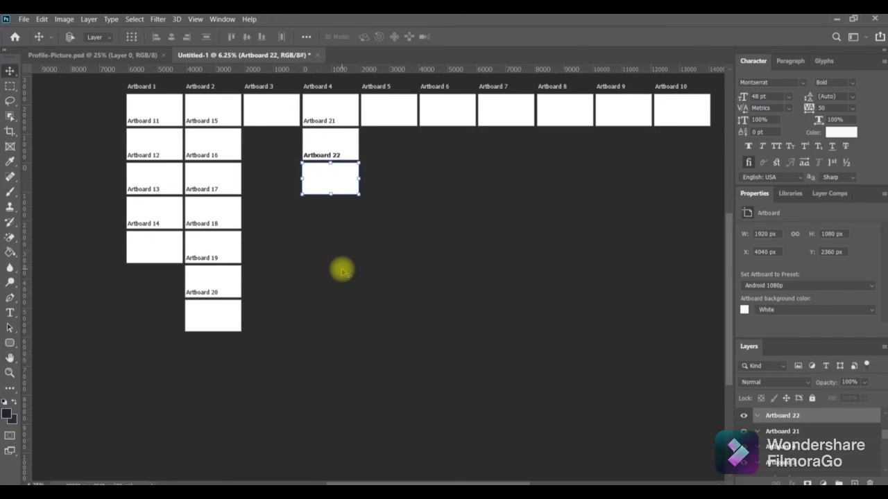
{"action": "left_click", "coordinate": [10, 102]}
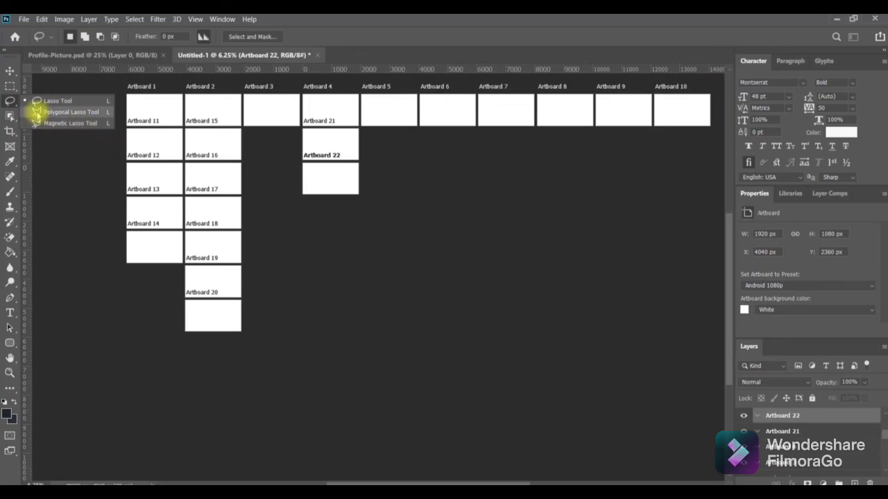
{"action": "left_click", "coordinate": [10, 70]}
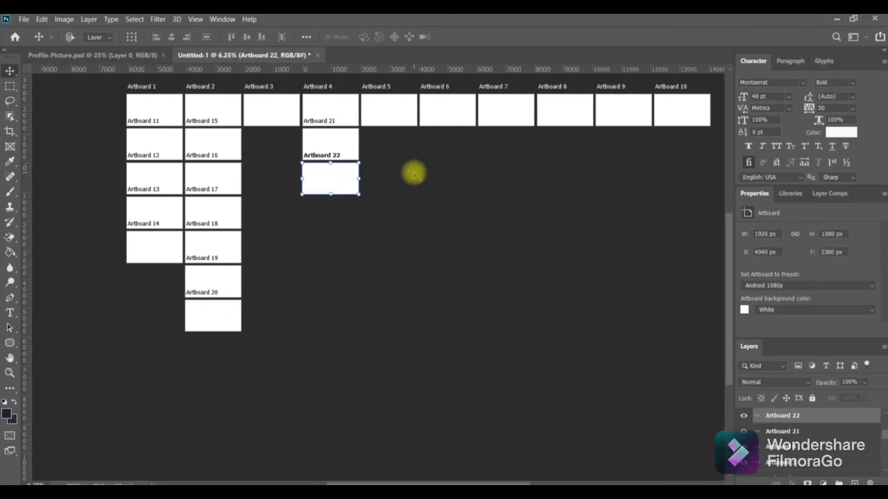
{"action": "right_click", "coordinate": [10, 71]}
{"action": "left_click", "coordinate": [9, 71]}
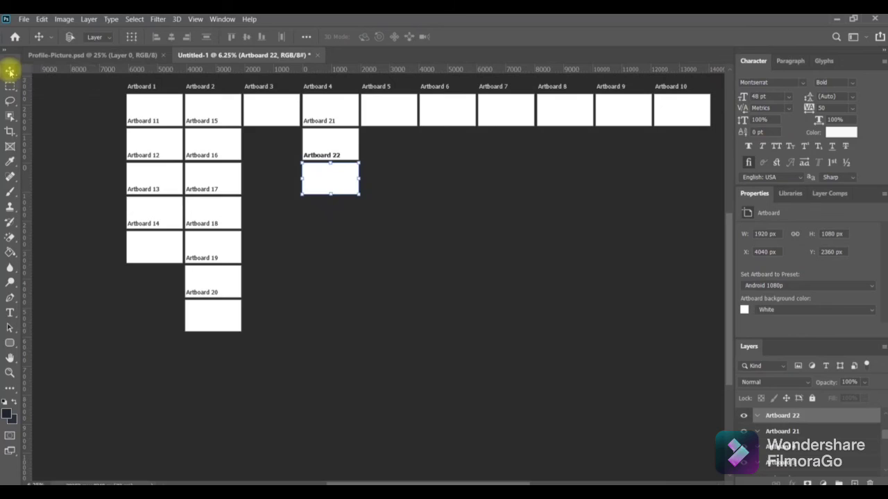
- Close the Untitled-1 artboard document without saving its changes
{"action": "left_click", "coordinate": [318, 55]}
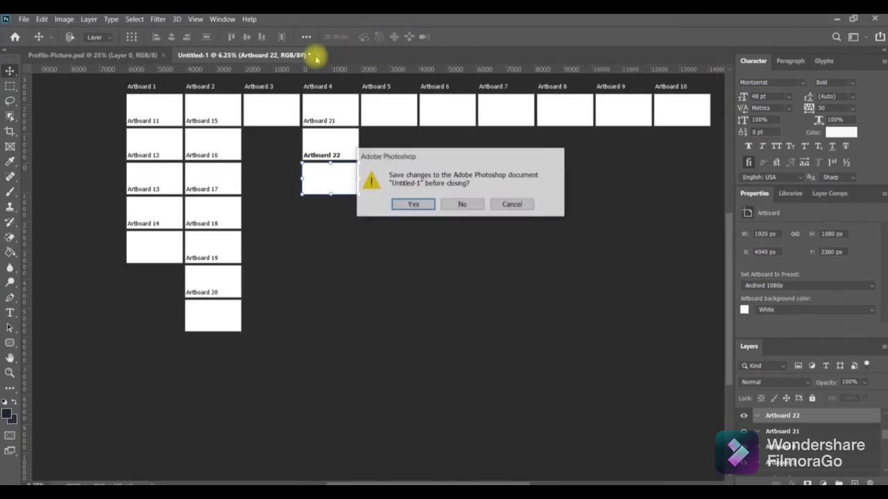
{"action": "left_click", "coordinate": [448, 205]}
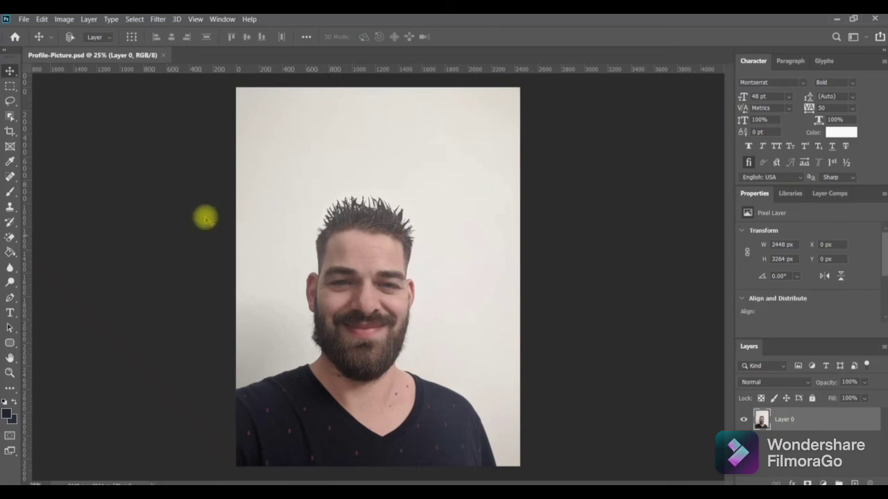
{"action": "left_click", "coordinate": [9, 88]}
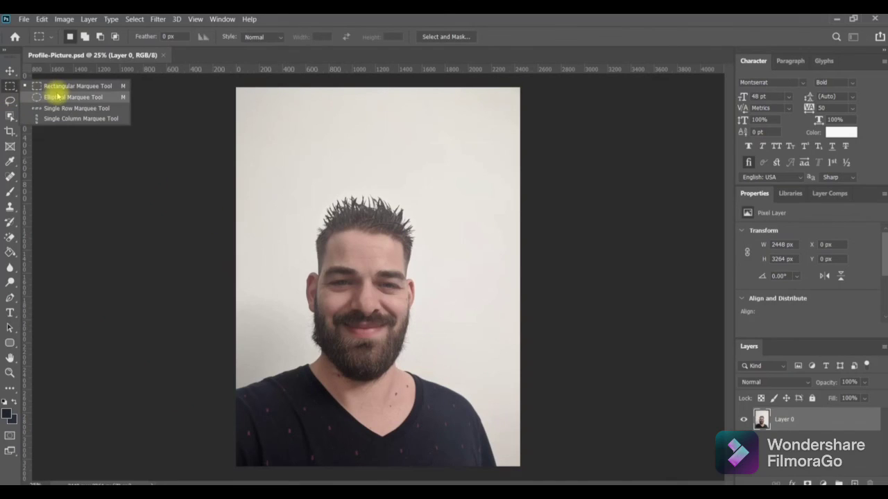
{"action": "left_click", "coordinate": [75, 139]}
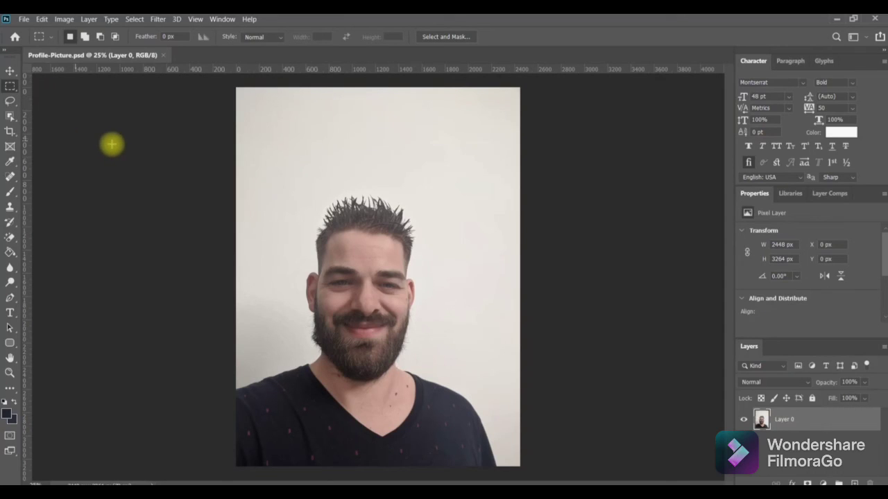
{"action": "left_click", "coordinate": [9, 72]}
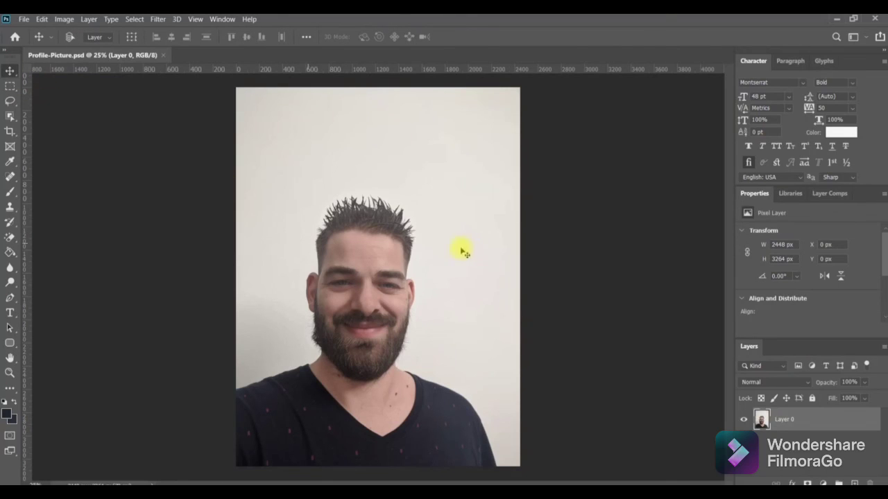